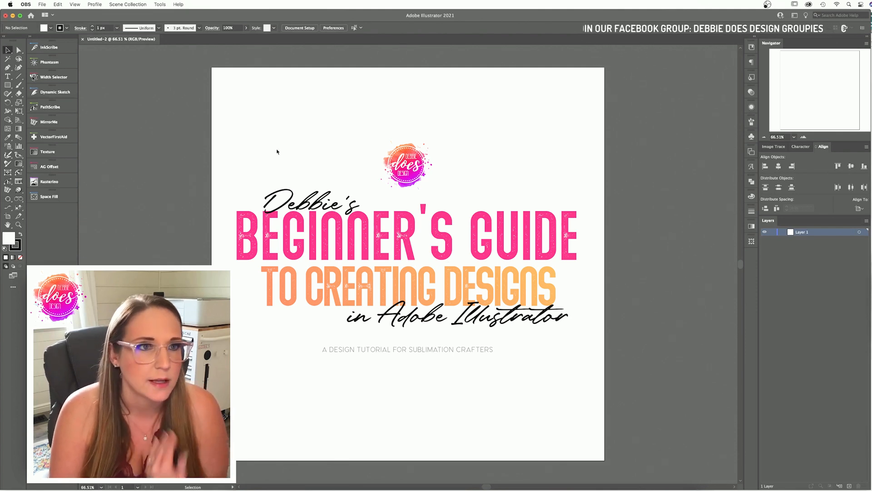
# Step: Close the title design document and start a new document from the Home screen
pyautogui.click(83, 41)
pyautogui.click(83, 40)
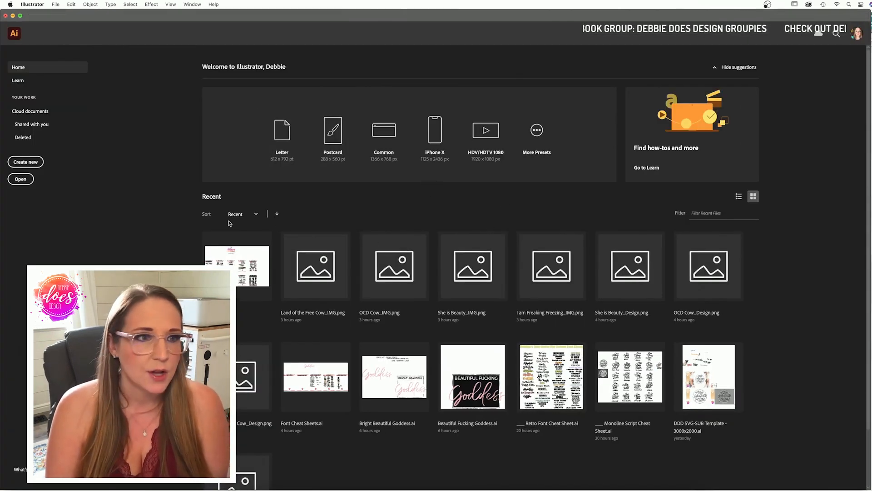
pyautogui.click(36, 163)
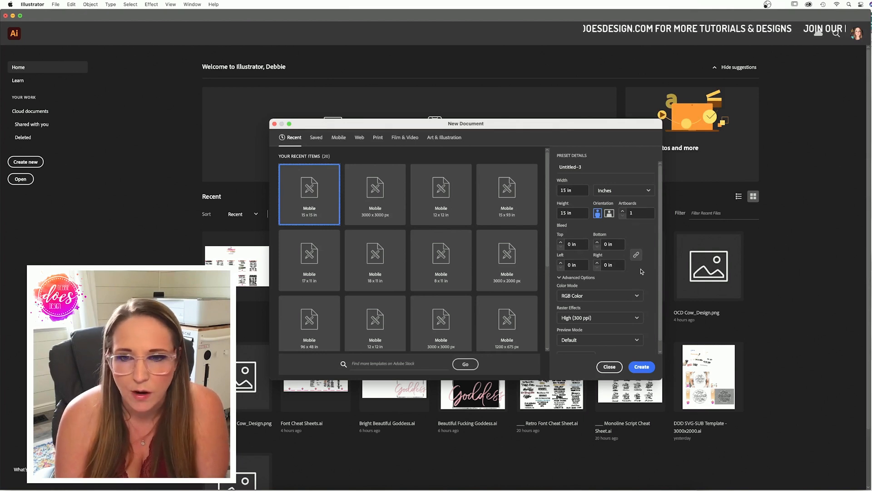
pyautogui.scroll(-1, 647, 293)
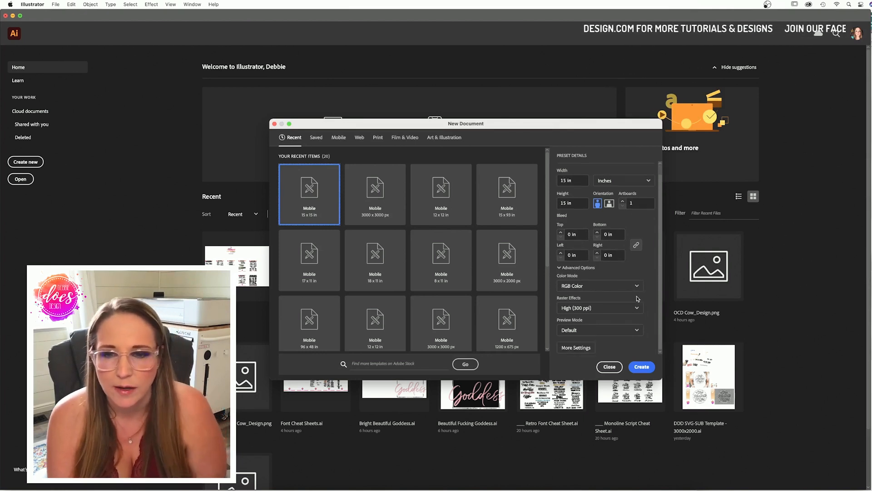
pyautogui.click(610, 290)
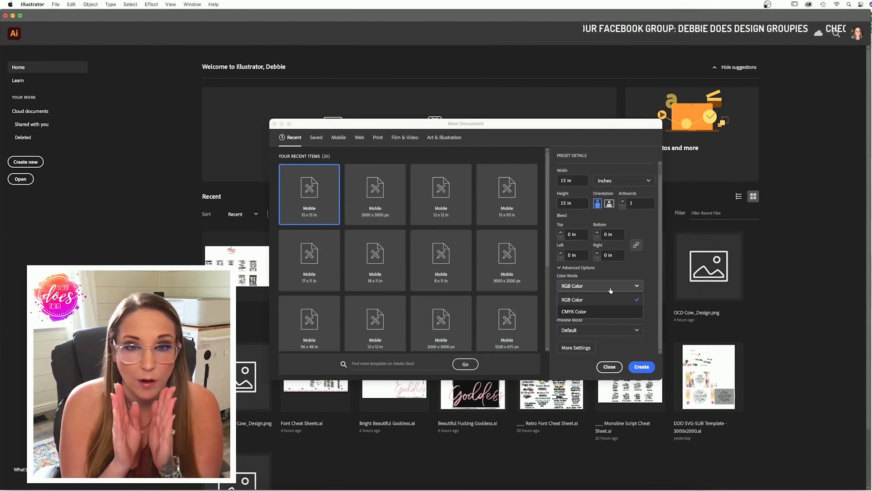
pyautogui.click(597, 301)
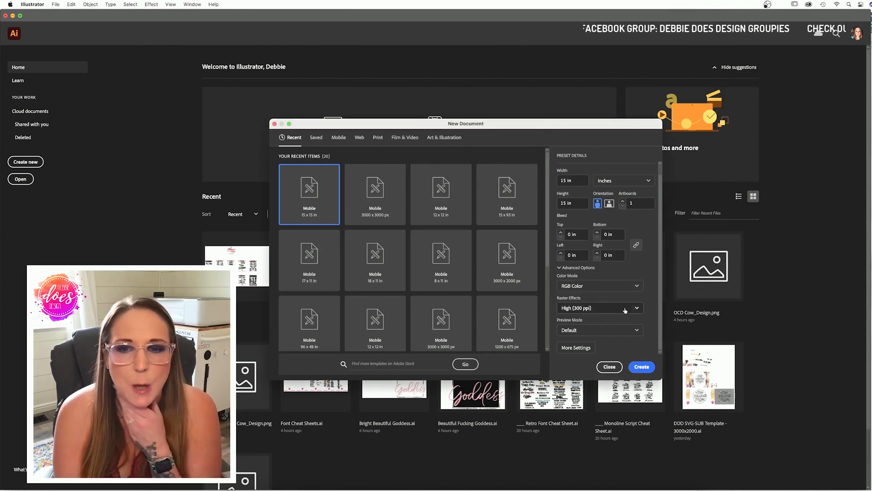
# Step: Create the 15 × 15 in document with Raster Effects kept at High (300 ppi)
pyautogui.click(612, 308)
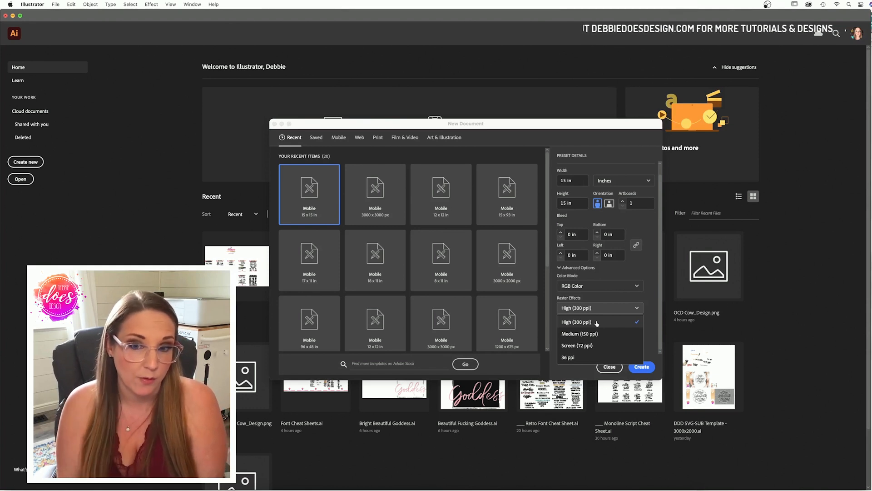
pyautogui.click(597, 323)
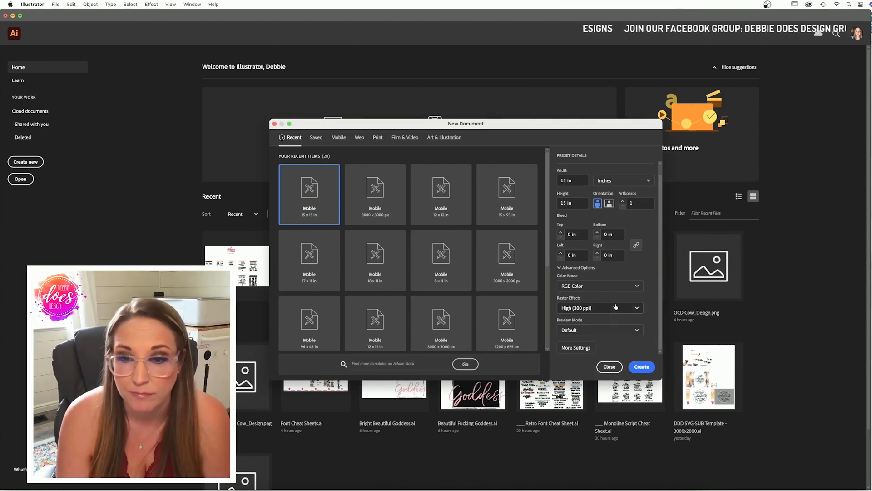
pyautogui.click(646, 368)
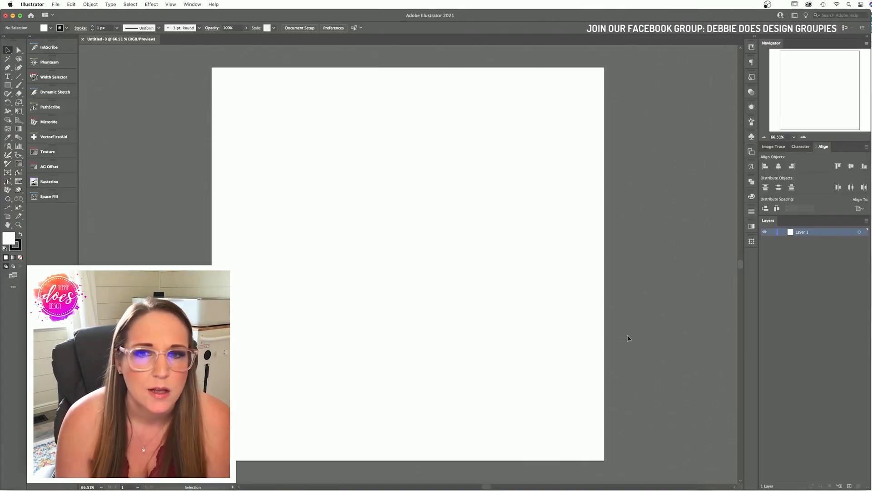
# Step: Zoom the Navigator view out to 25%, then back in to 33.33%
pyautogui.scroll(-1, 628, 335)
pyautogui.hscroll(-2, 628, 335)
pyautogui.scroll(1, 628, 338)
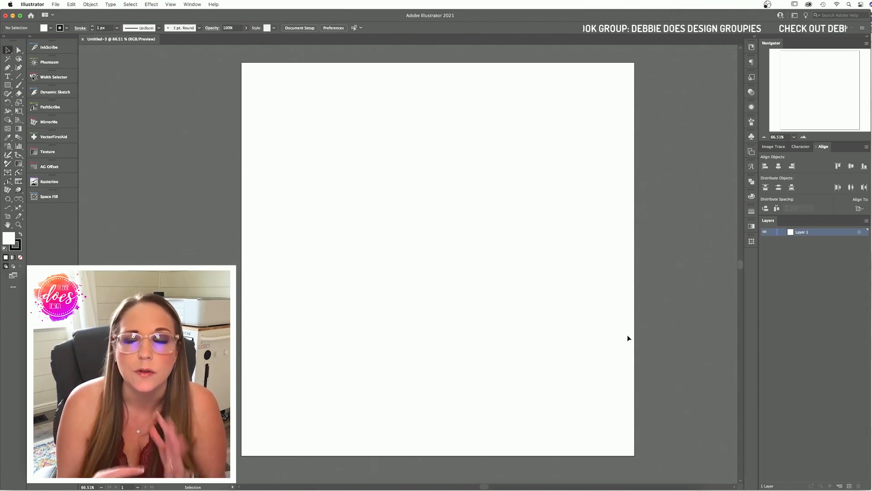
pyautogui.click(765, 137)
pyautogui.click(765, 137)
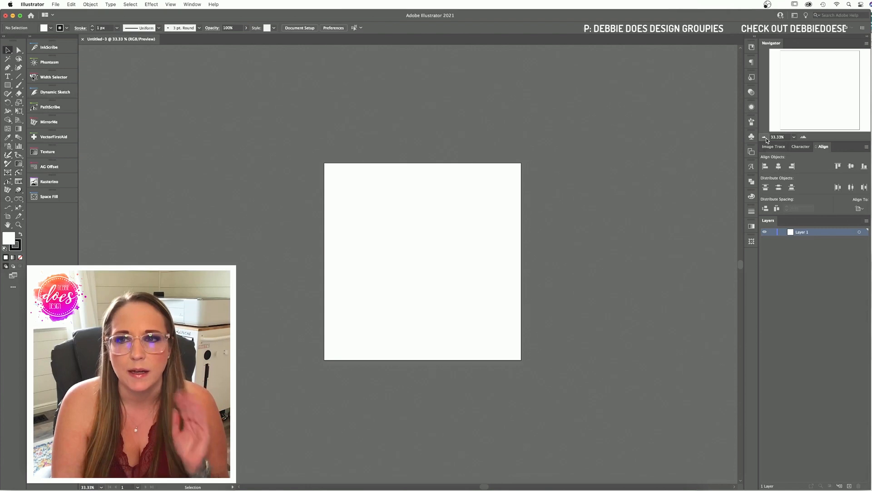
pyautogui.click(765, 137)
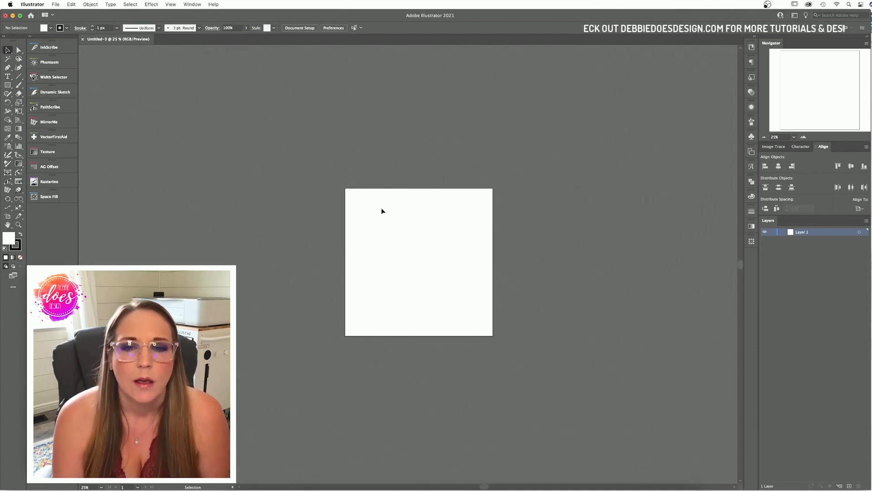
pyautogui.click(803, 137)
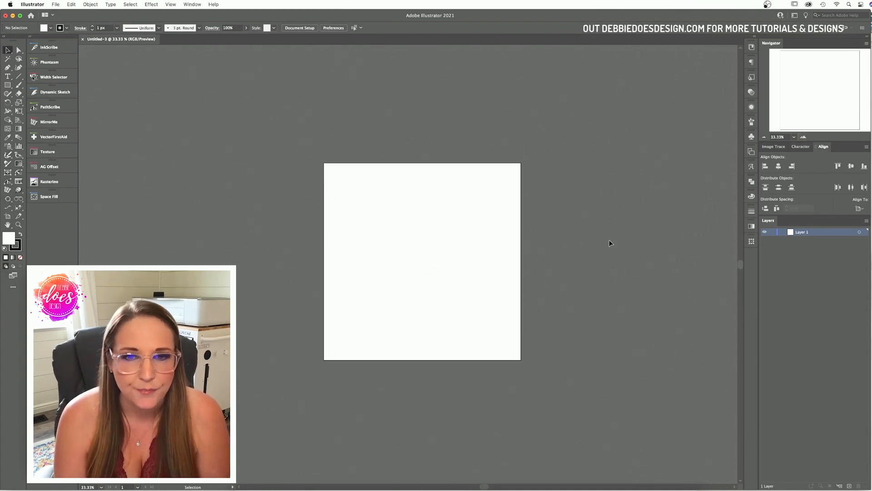
pyautogui.scroll(-1, 610, 240)
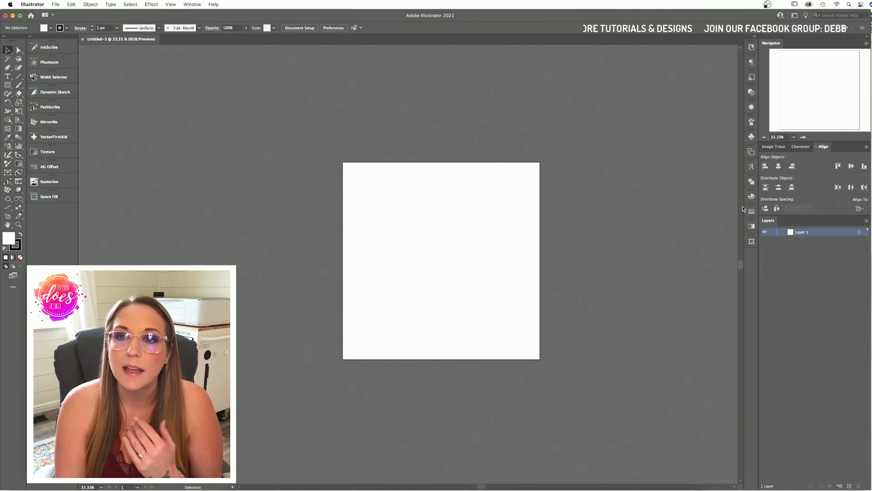
# Step: Expand the side panel dock and zoom the artboard view to 50%
pyautogui.click(751, 152)
pyautogui.click(752, 154)
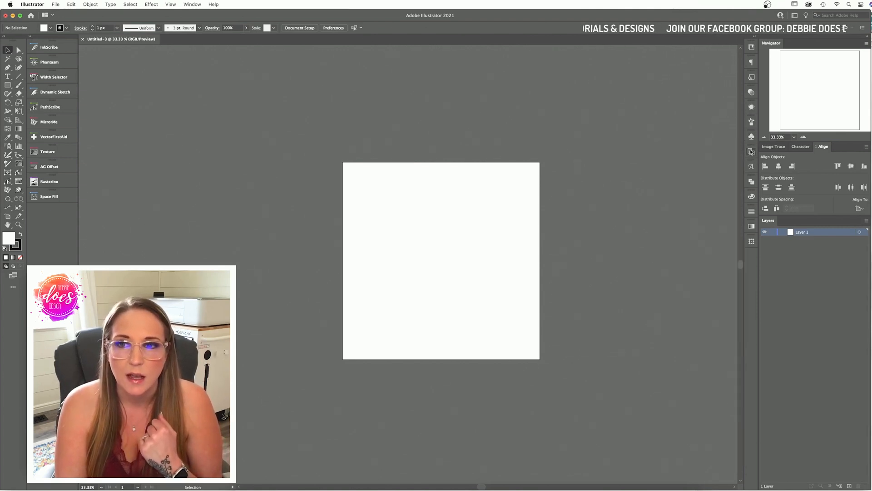
pyautogui.moveTo(741, 145)
pyautogui.mouseDown()
pyautogui.moveTo(695, 143)
pyautogui.moveTo(739, 141)
pyautogui.mouseUp()
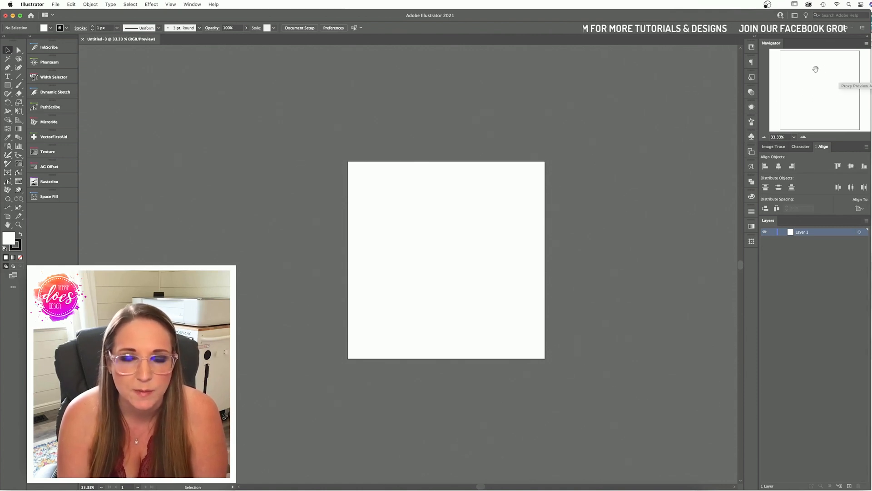
pyautogui.click(764, 137)
pyautogui.click(804, 137)
pyautogui.click(804, 137)
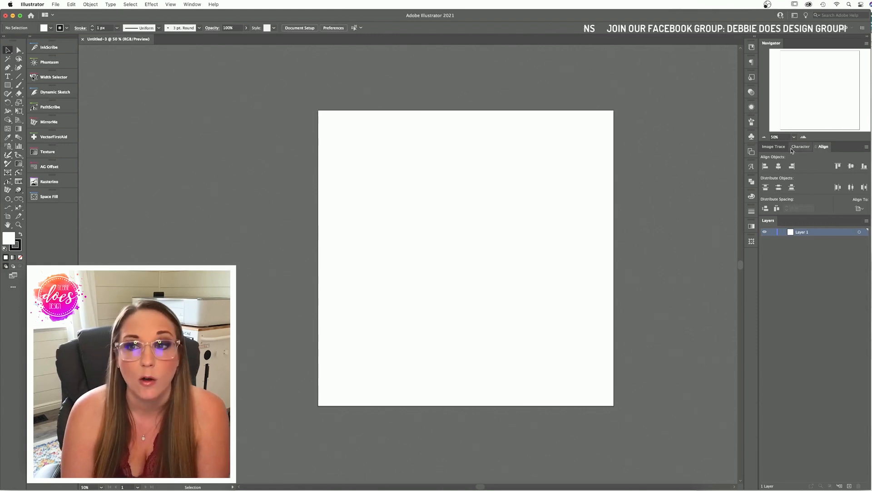
# Step: Look through the Image Trace, Character and Align panels, then bring up Document Setup
pyautogui.click(775, 148)
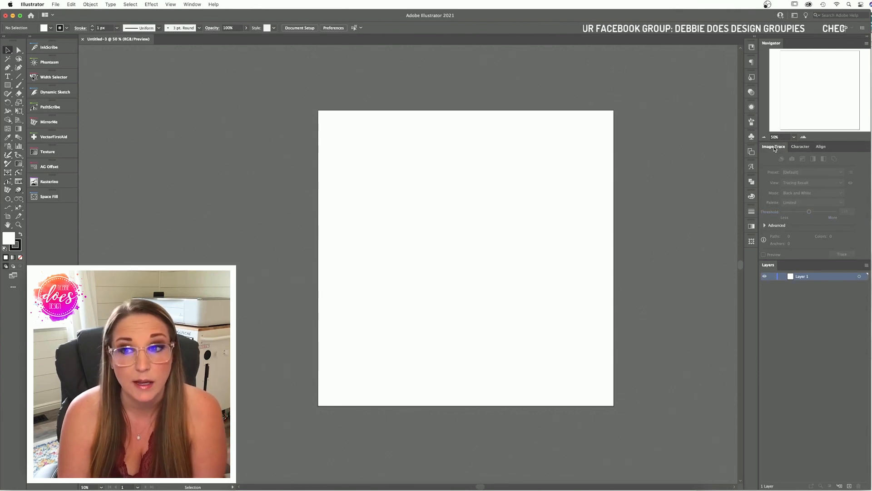
pyautogui.click(800, 146)
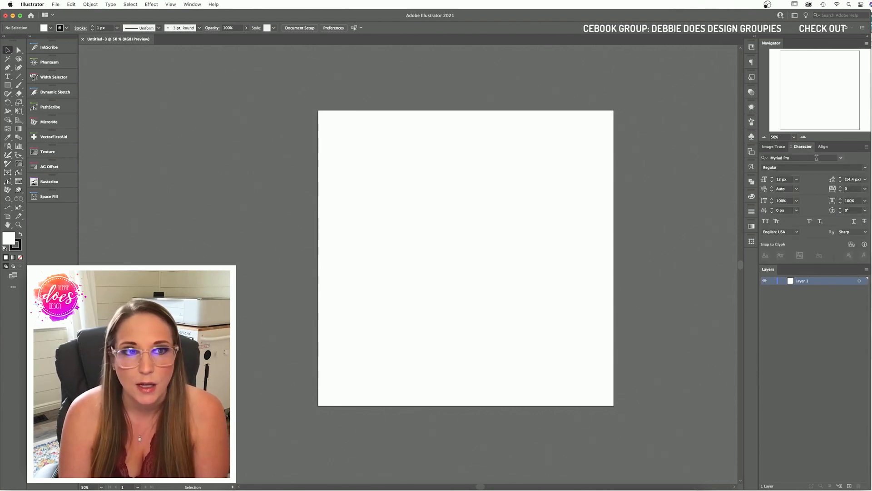
pyautogui.click(825, 147)
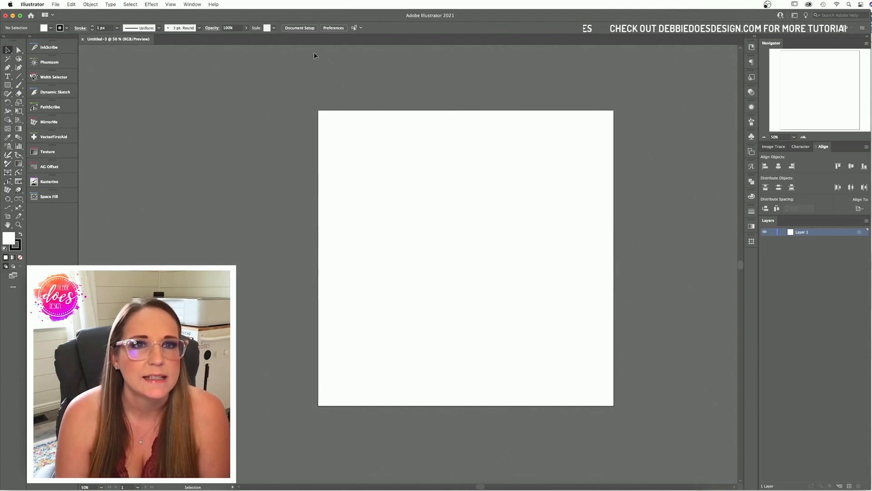
pyautogui.click(308, 30)
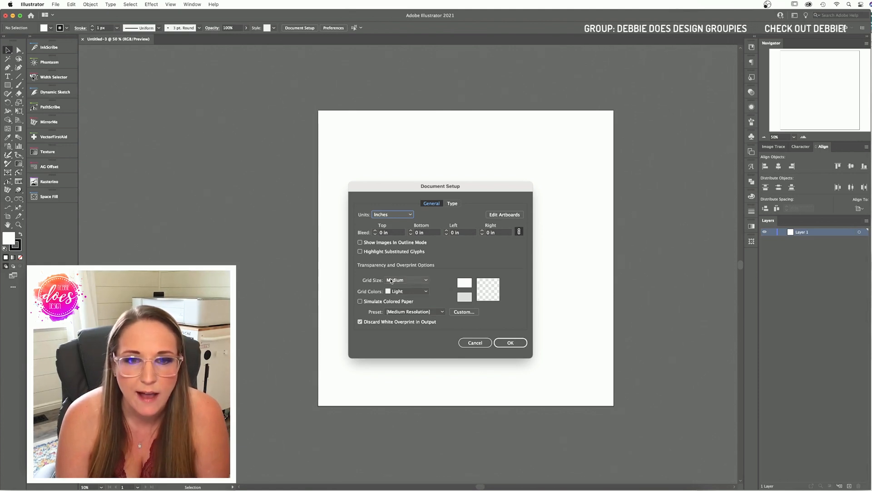
# Step: Set the transparency grid to Small size and Dark colours, and apply
pyautogui.click(406, 281)
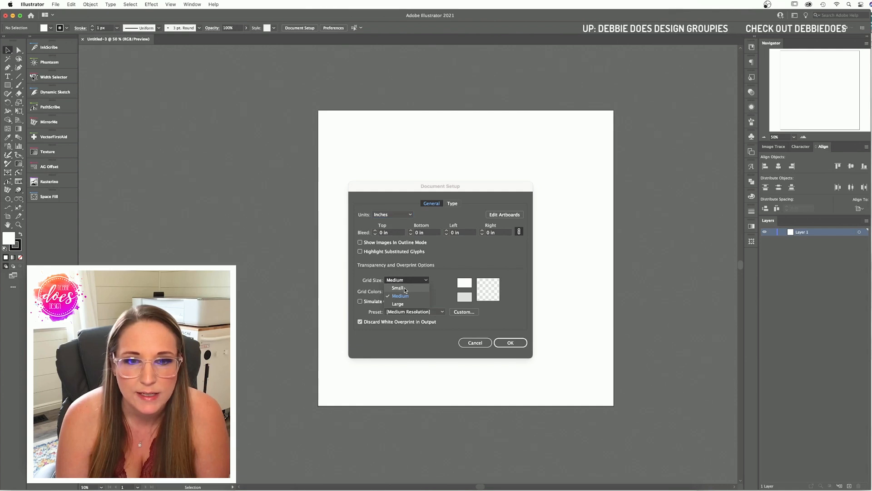
pyautogui.click(403, 288)
pyautogui.click(417, 294)
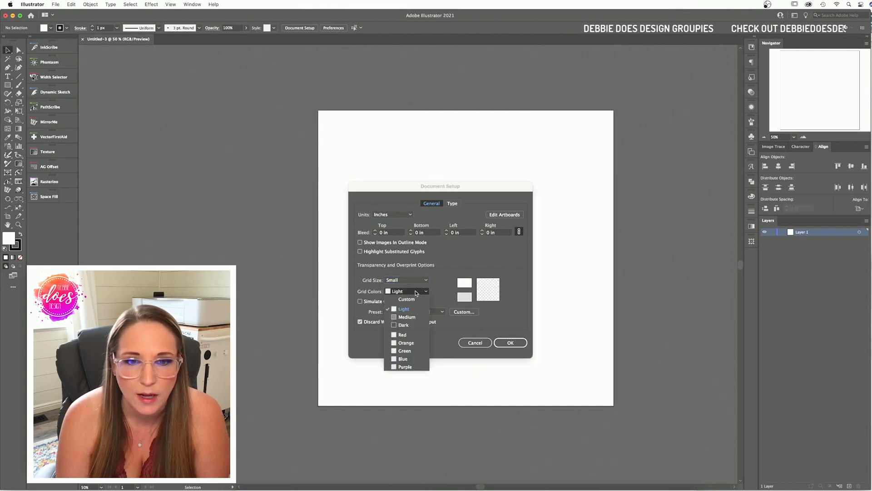
pyautogui.click(405, 326)
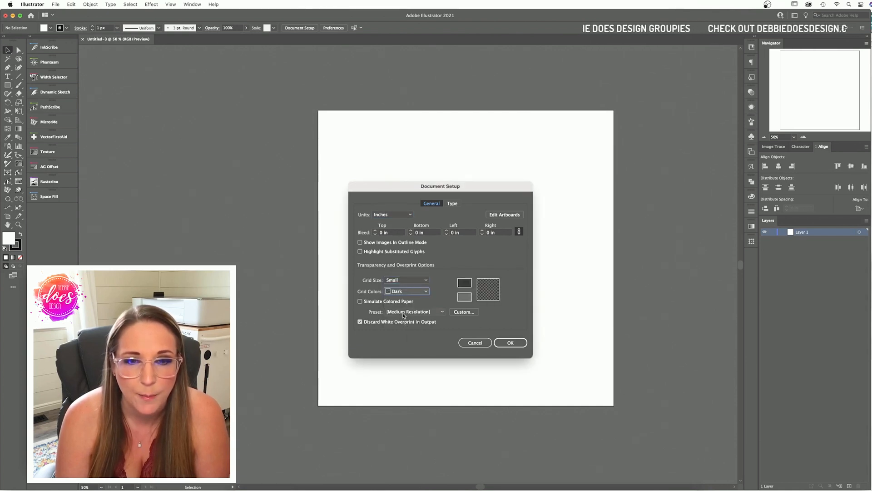
pyautogui.click(511, 343)
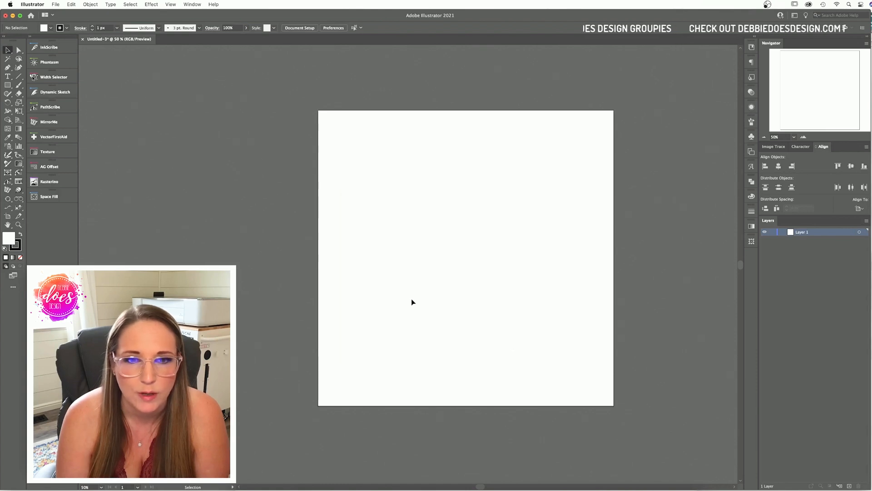
# Step: Add a 'Hello' text object, enlarge it and move it to the artboard centre
pyautogui.click(7, 76)
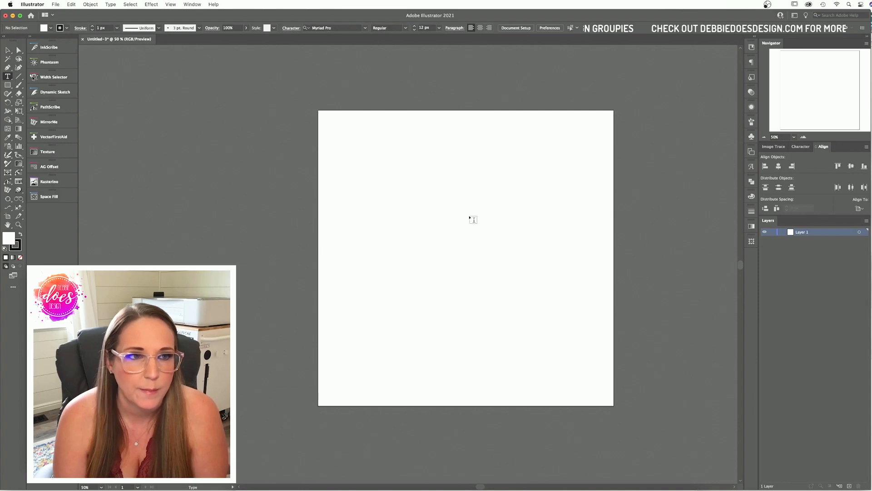
pyautogui.click(471, 218)
pyautogui.write('Hello')
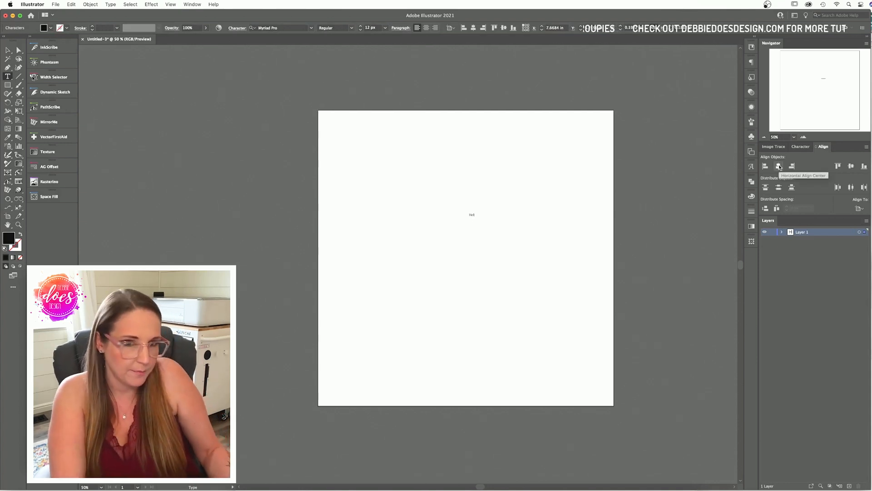
pyautogui.click(6, 49)
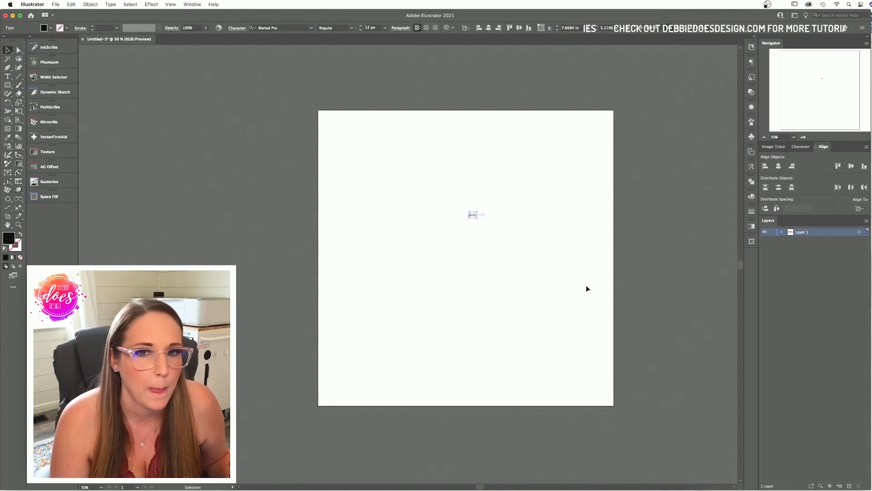
pyautogui.moveTo(479, 219); pyautogui.dragTo(593, 336)
pyautogui.moveTo(567, 263); pyautogui.dragTo(503, 264)
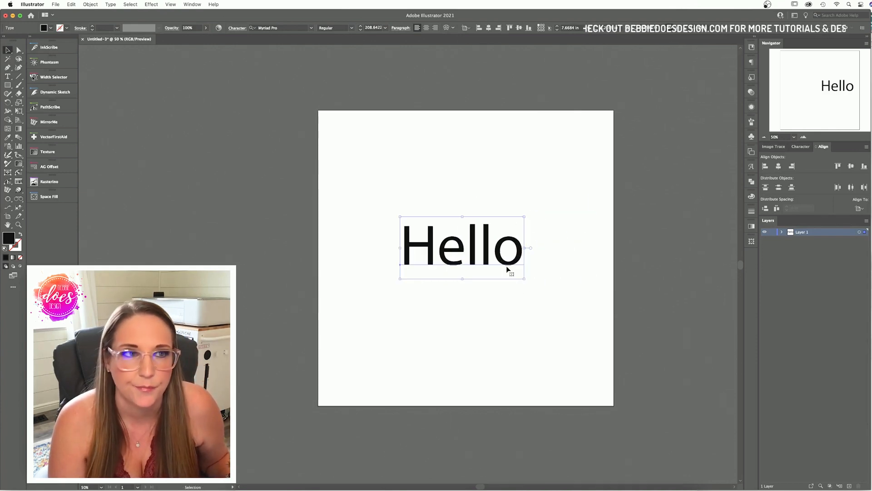
# Step: Give the Hello text a white outline with a 2 px stroke weight
pyautogui.click(50, 28)
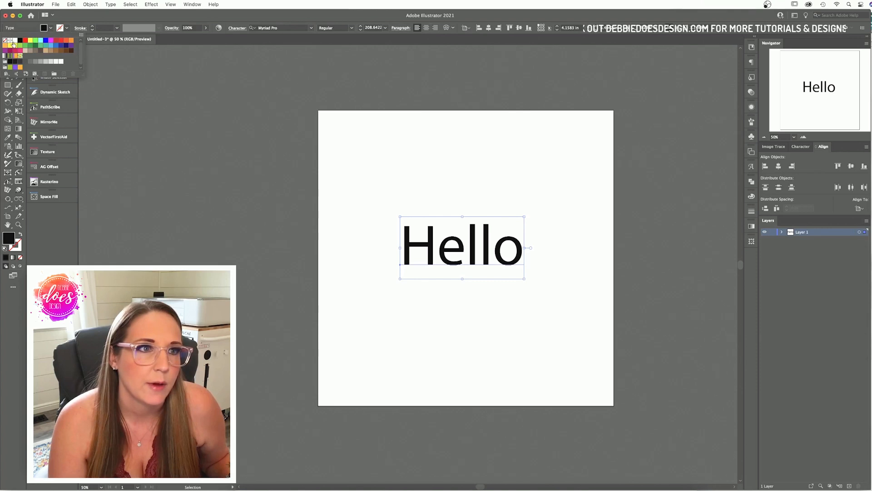
pyautogui.click(15, 41)
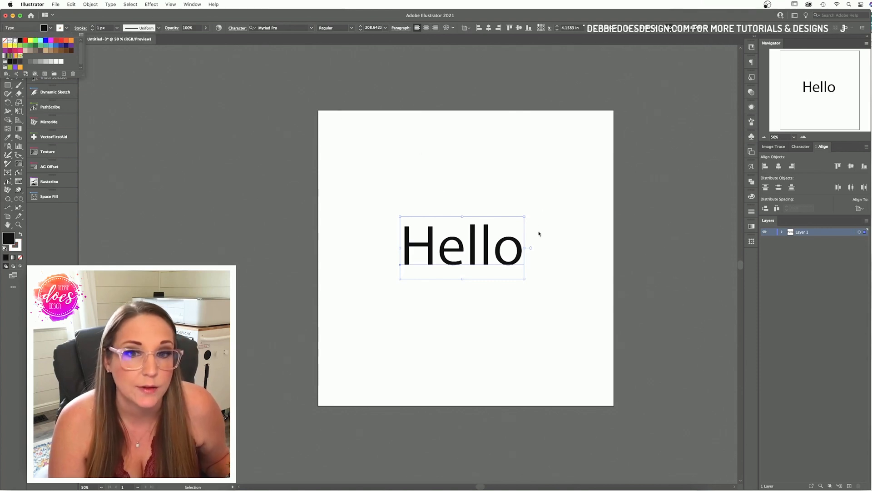
pyautogui.click(92, 26)
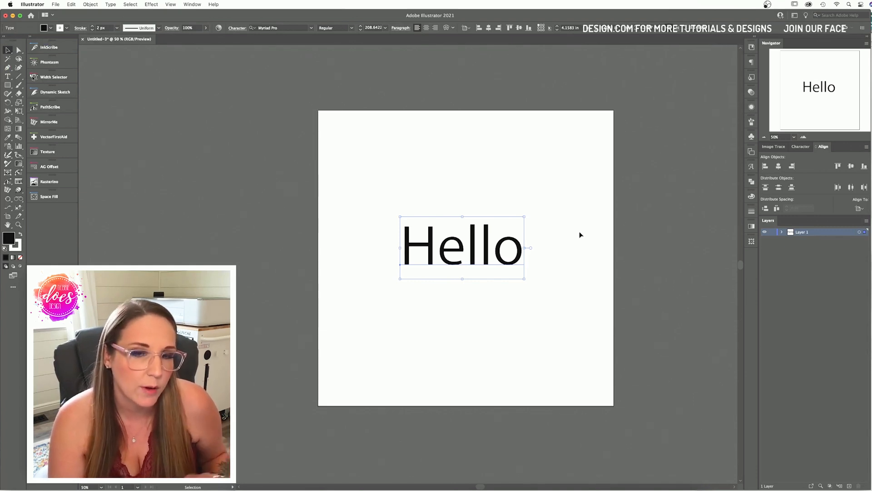
pyautogui.click(530, 261)
pyautogui.click(522, 259)
# Step: Place Hello back at the artboard centre and scale it up to about 305 pt
pyautogui.moveTo(522, 256); pyautogui.dragTo(366, 217)
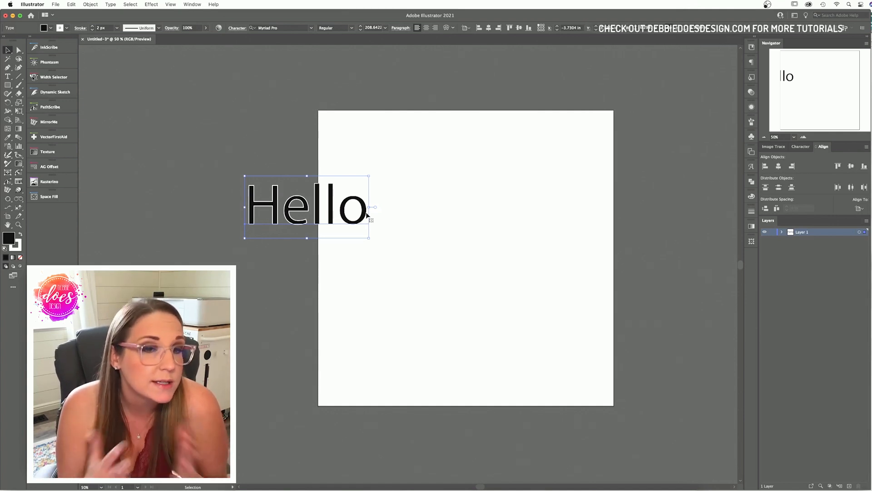
pyautogui.moveTo(367, 211); pyautogui.dragTo(529, 260)
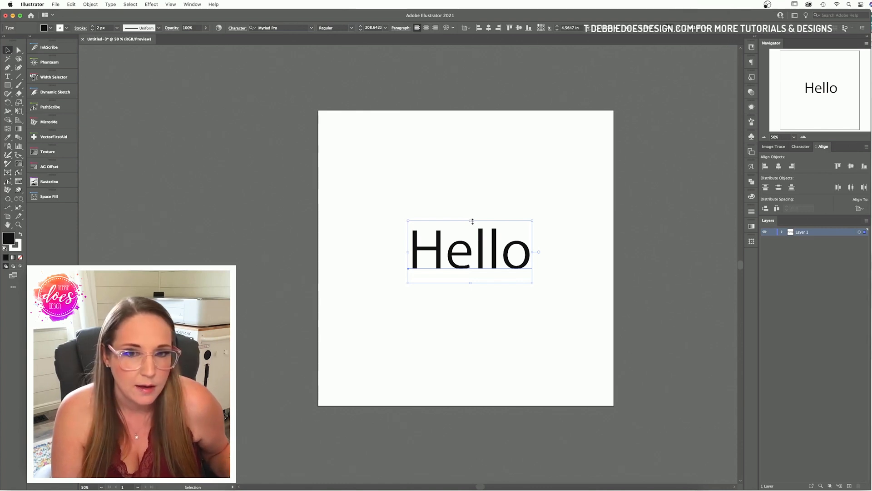
pyautogui.moveTo(471, 220); pyautogui.dragTo(471, 207)
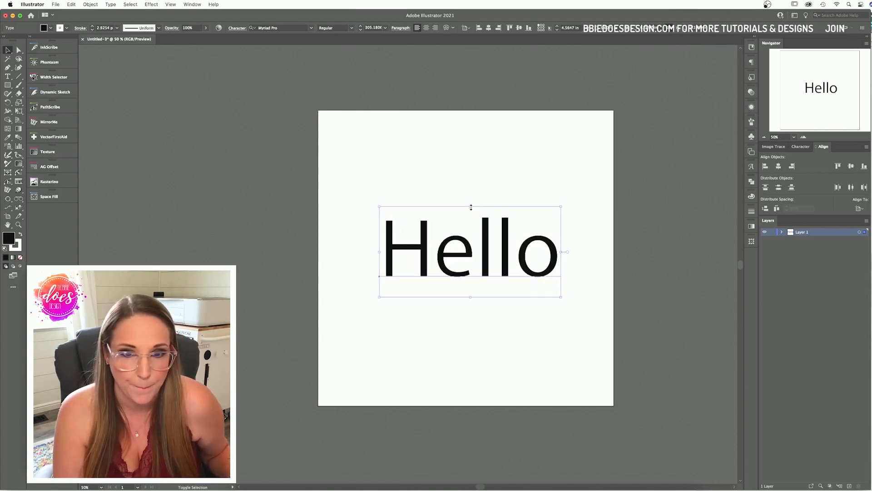
pyautogui.press('shift+super+d')
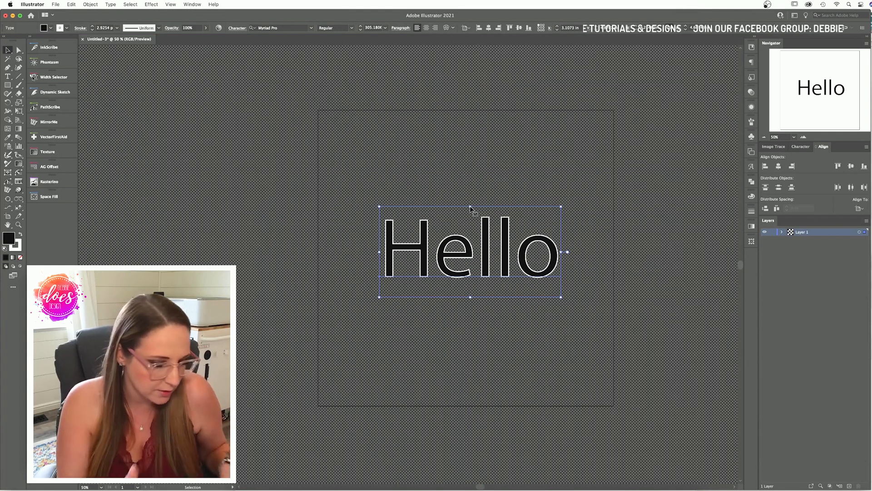
pyautogui.press('super+shift+d')
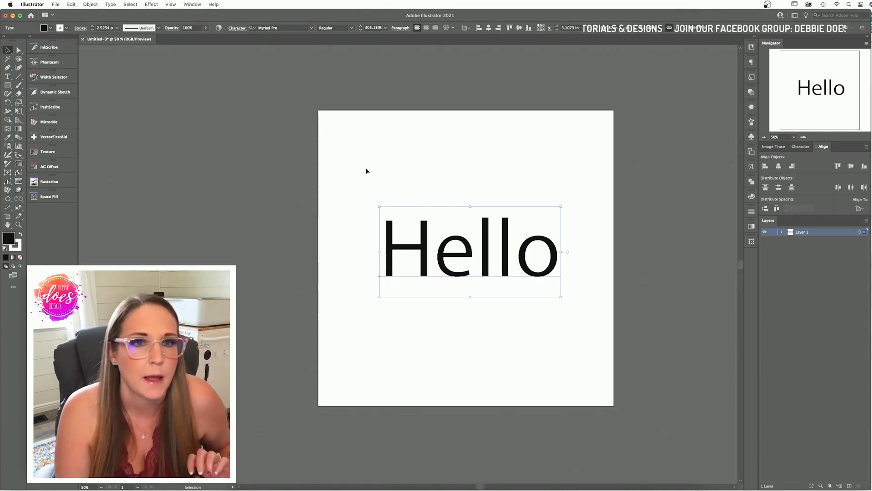
pyautogui.click(367, 170)
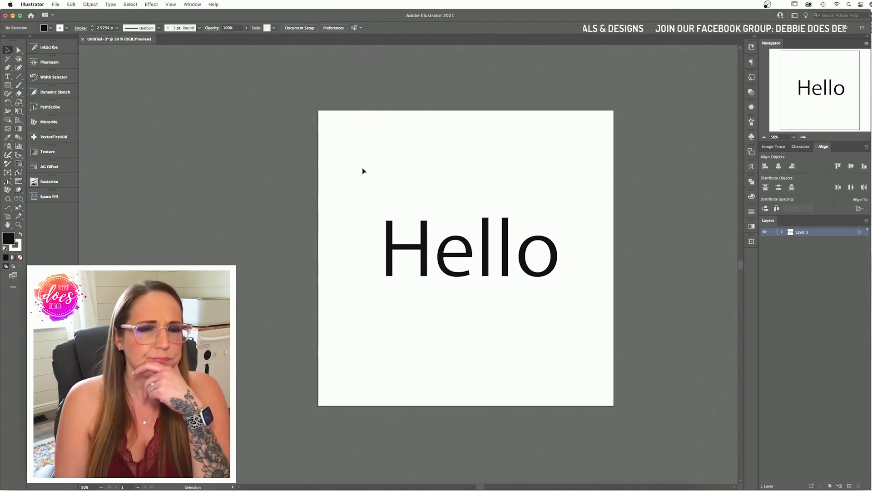
# Step: Open the General preferences from the Illustrator > Preferences submenu
pyautogui.click(38, 5)
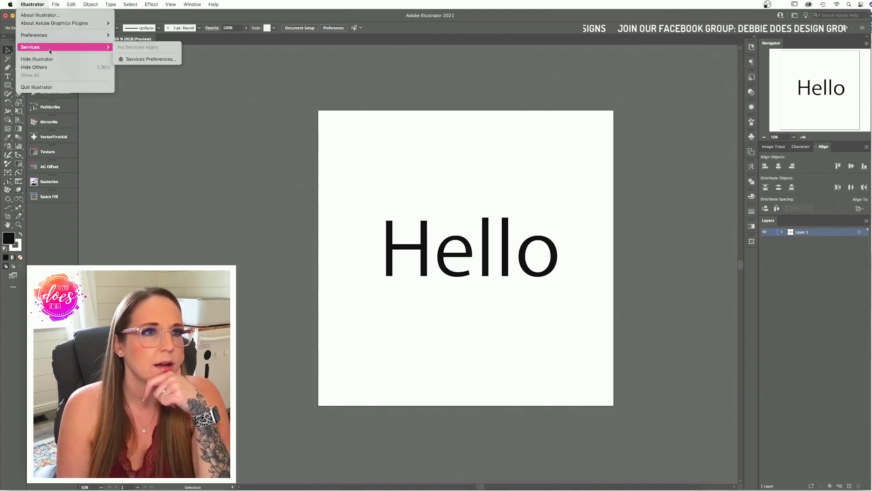
pyautogui.moveTo(49, 38)
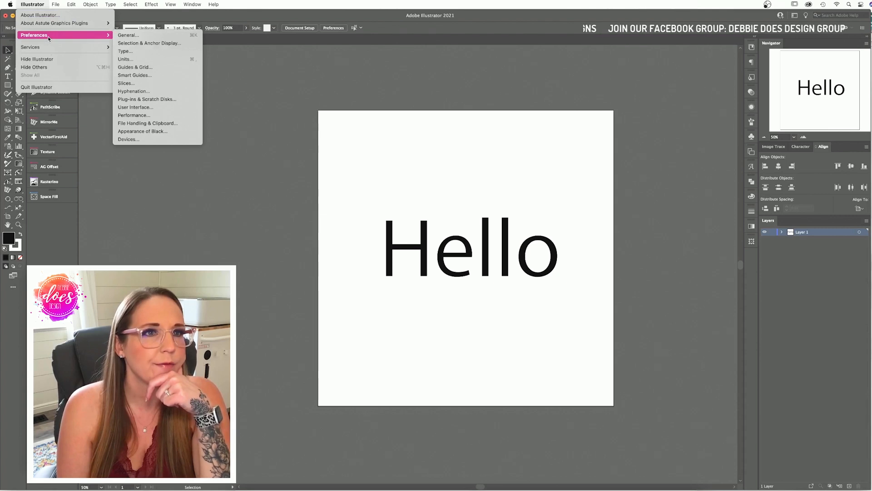
pyautogui.click(123, 35)
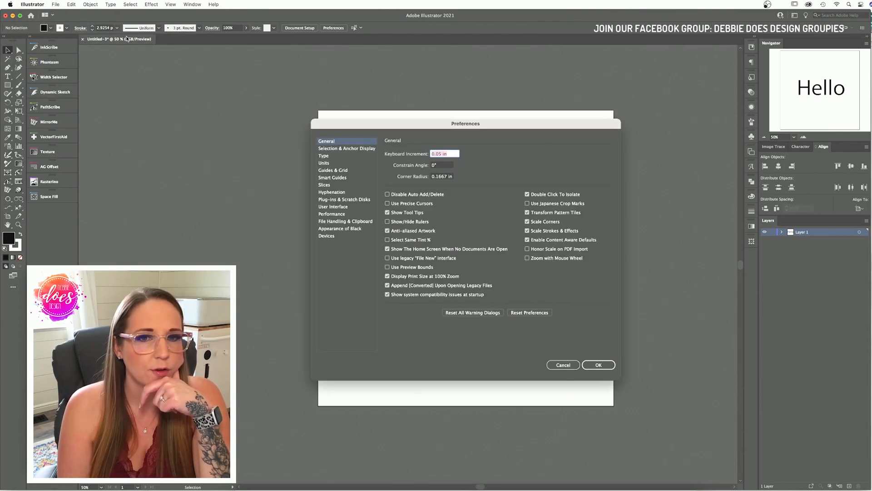
# Step: Keep the Keyboard Increment at 0.05 in and close the preferences
pyautogui.click(439, 154)
pyautogui.write('0')
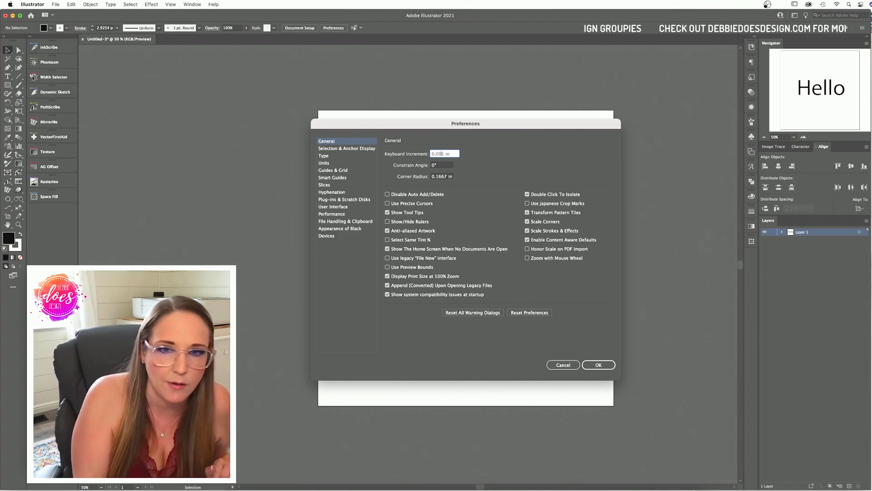
pyautogui.press('BackSpace')
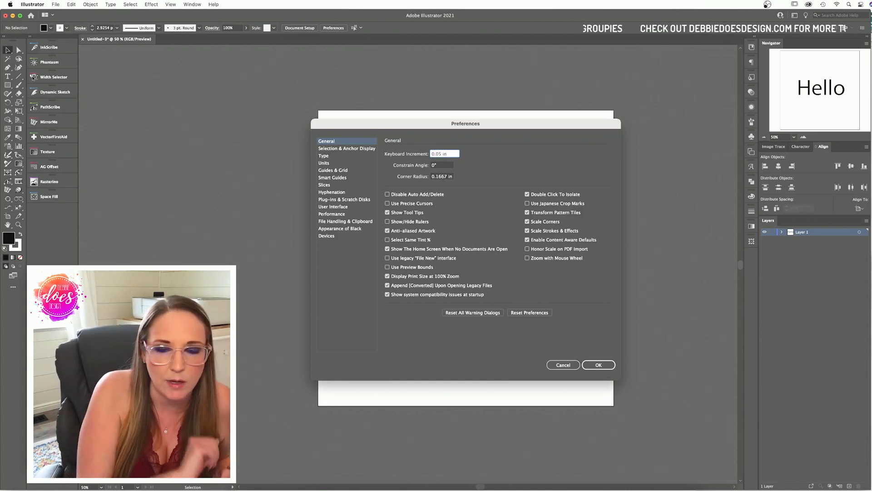
pyautogui.click(588, 366)
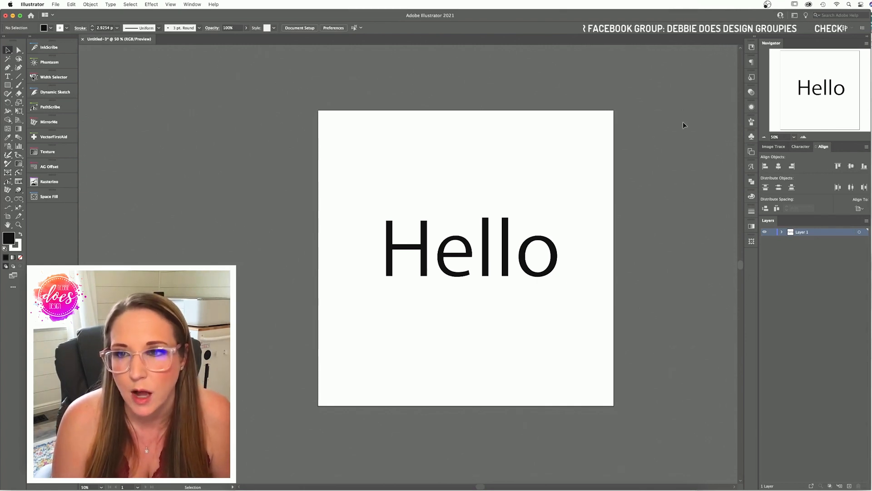
# Step: Move the Hello text higher and slightly left of centre on the artboard
pyautogui.click(751, 108)
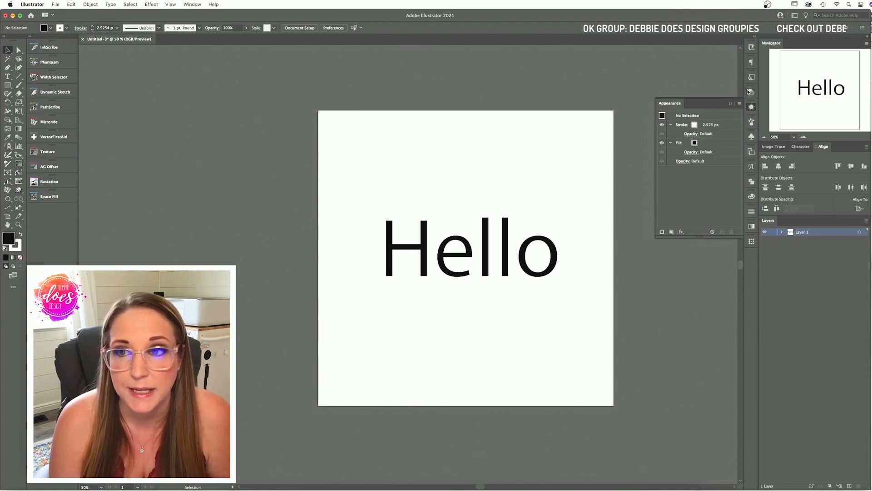
pyautogui.click(192, 5)
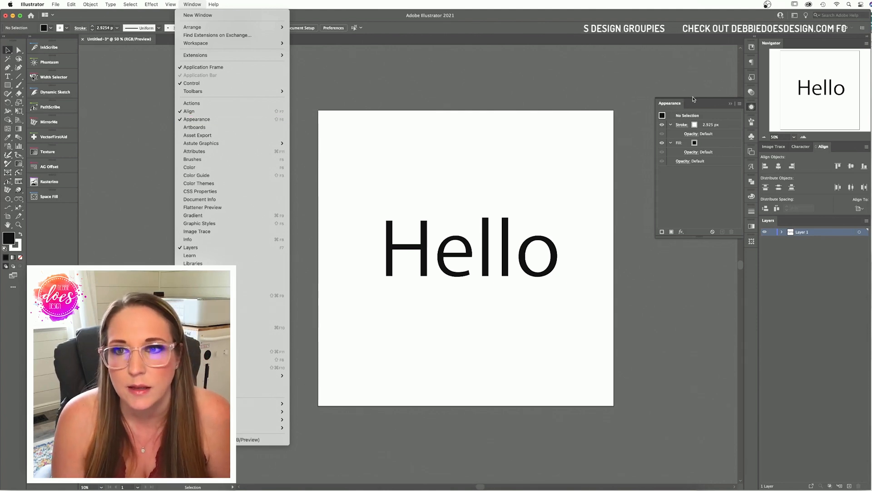
pyautogui.click(694, 193)
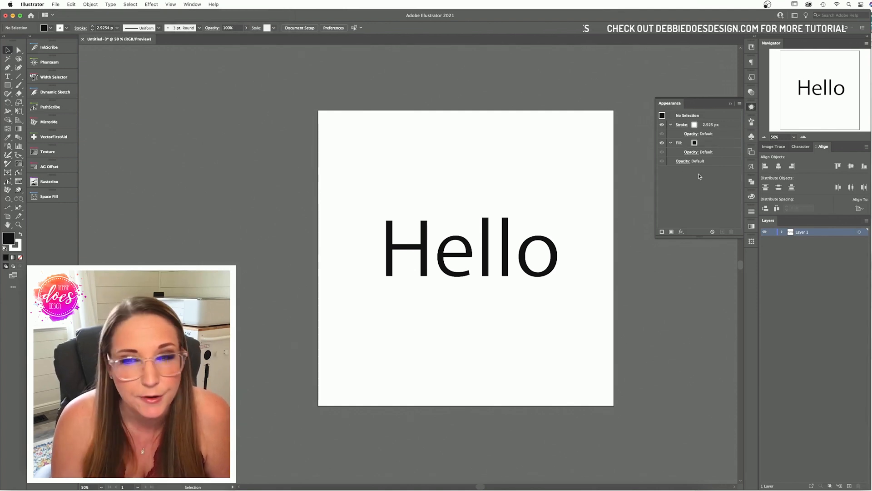
pyautogui.click(535, 246)
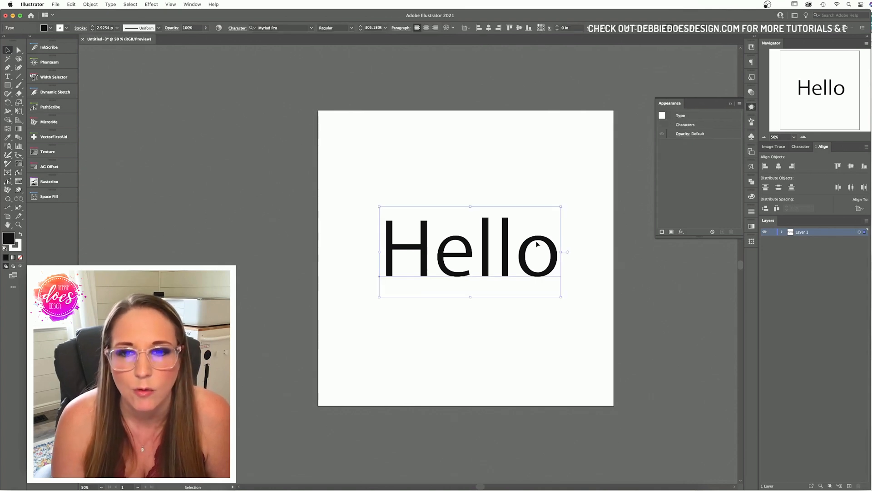
pyautogui.moveTo(544, 242); pyautogui.dragTo(514, 202)
pyautogui.click(752, 107)
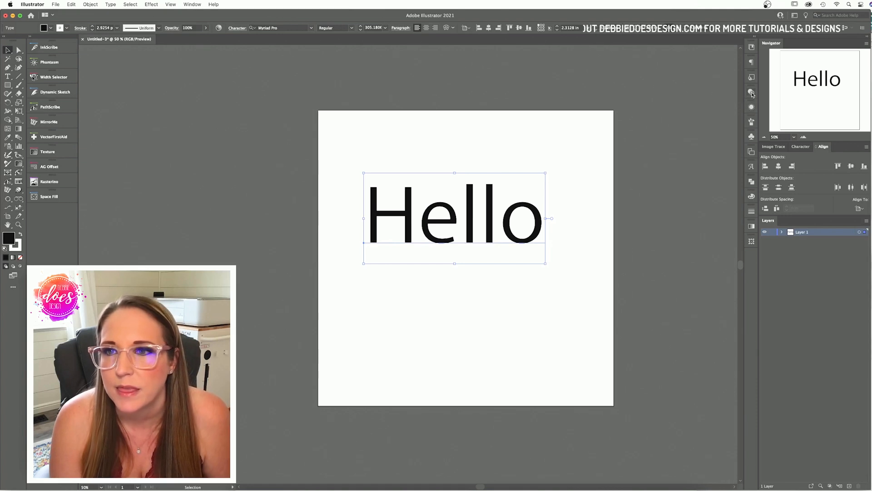
# Step: Confirm the text's Transparency blending mode stays Normal, then show the Artboards panel listing Artboard 1
pyautogui.click(752, 92)
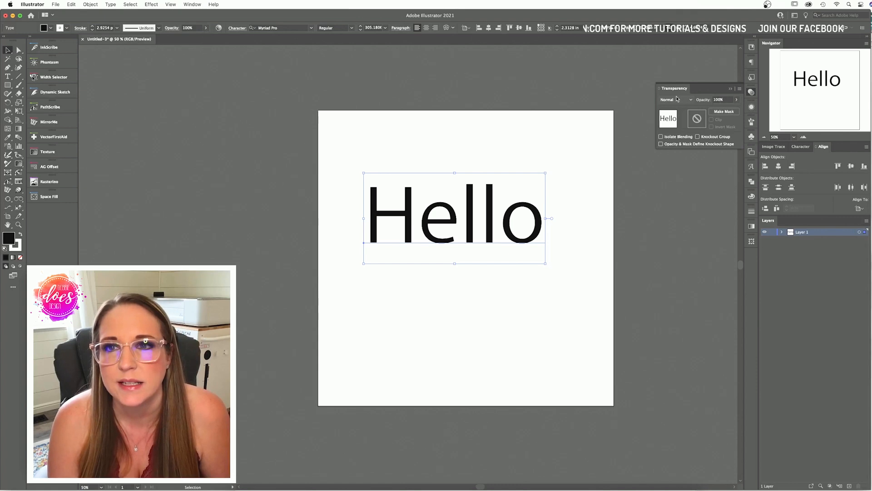
pyautogui.click(689, 102)
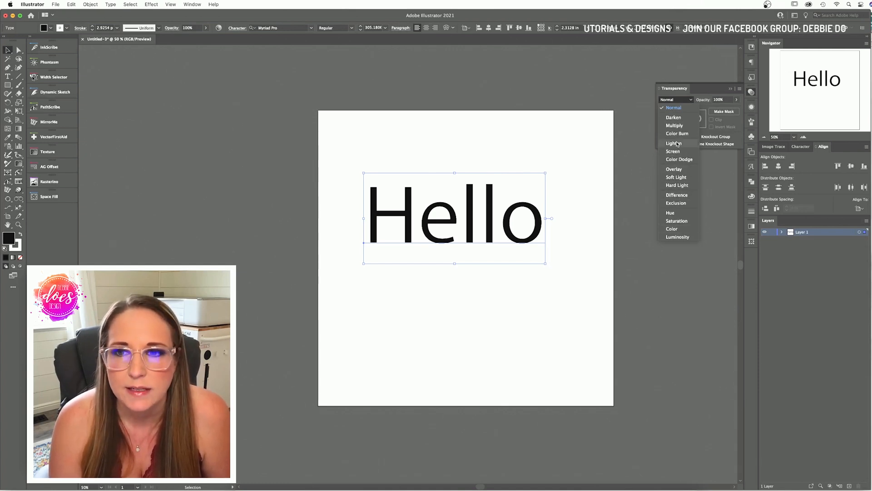
pyautogui.click(751, 92)
pyautogui.click(751, 92)
pyautogui.click(751, 93)
pyautogui.click(751, 93)
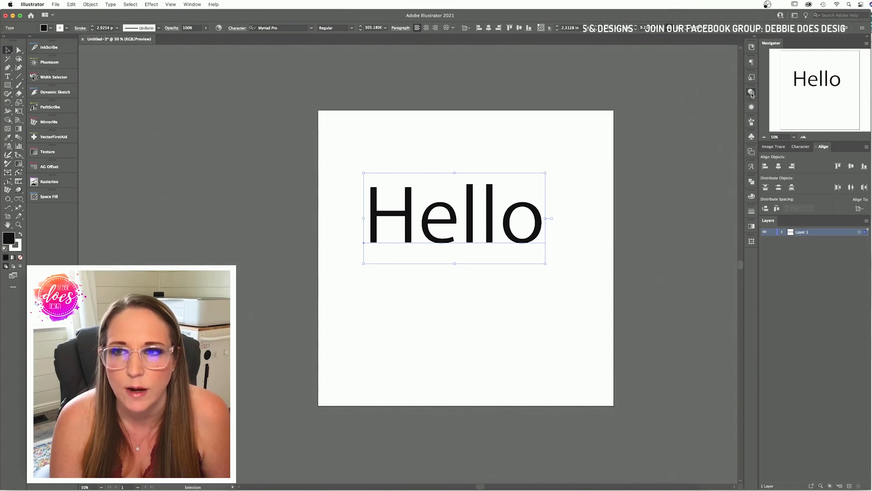
pyautogui.click(751, 93)
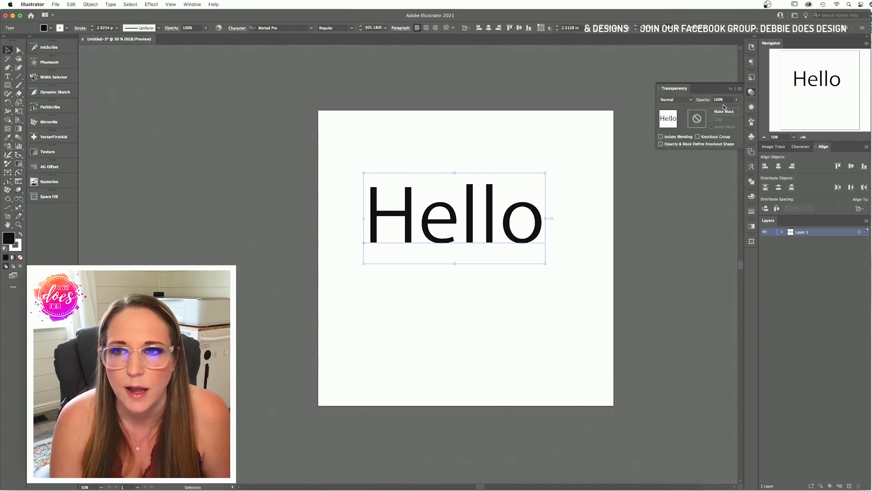
pyautogui.click(751, 94)
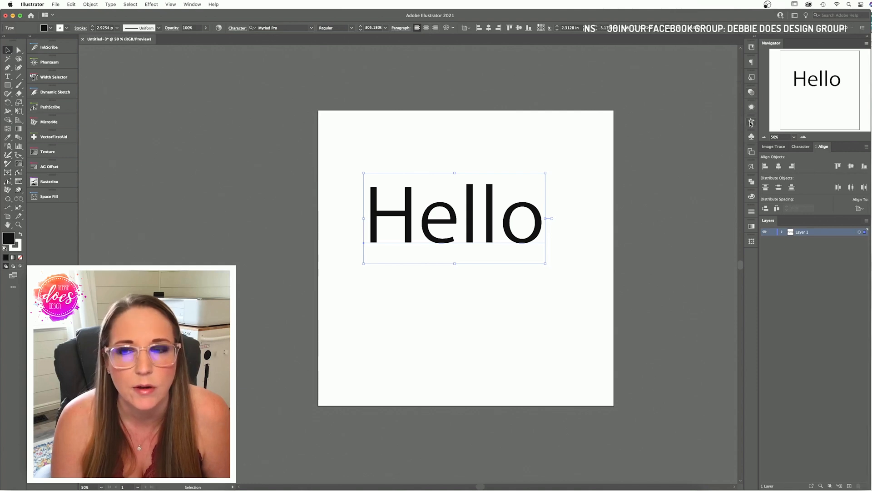
pyautogui.click(752, 153)
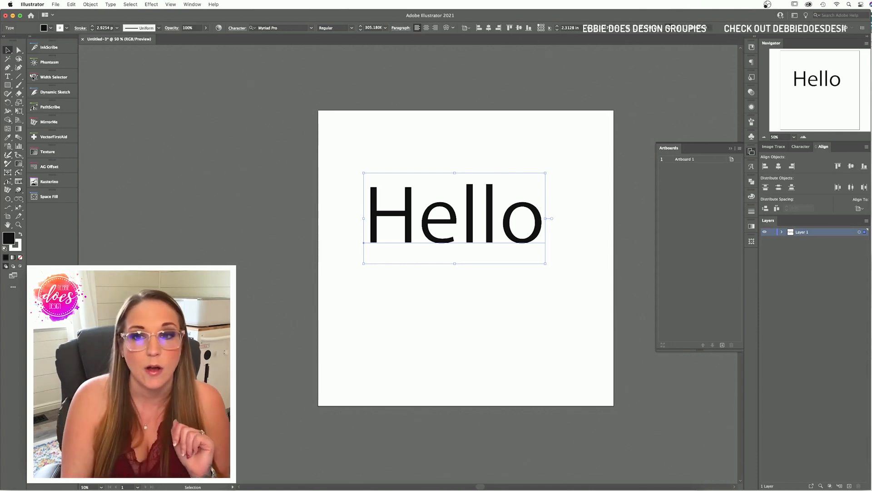
# Step: Zoom out to 12.5%, nudge the Hello text down, and Option-drag the artboard to duplicate it
pyautogui.click(764, 137)
pyautogui.click(764, 137)
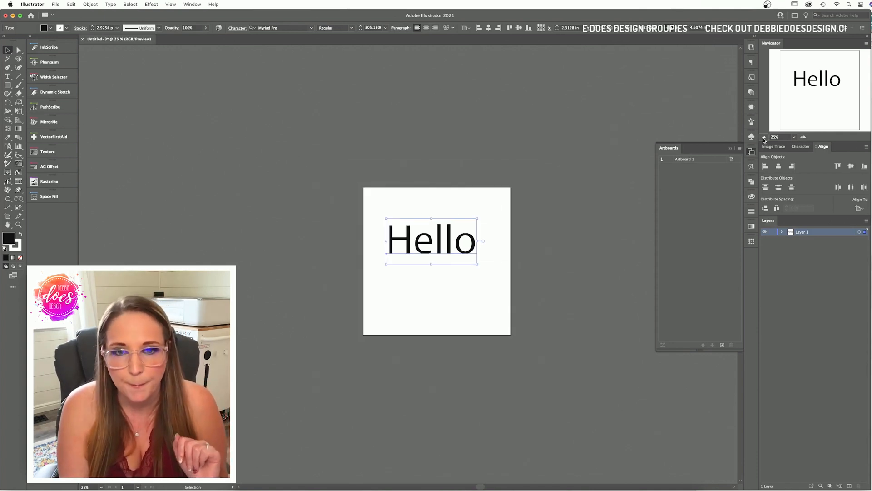
pyautogui.click(763, 137)
pyautogui.click(764, 138)
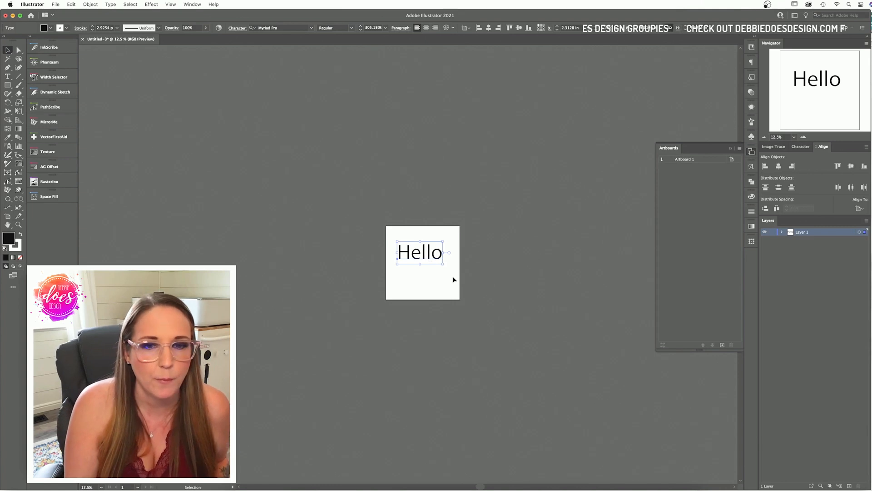
pyautogui.moveTo(433, 259); pyautogui.dragTo(435, 268)
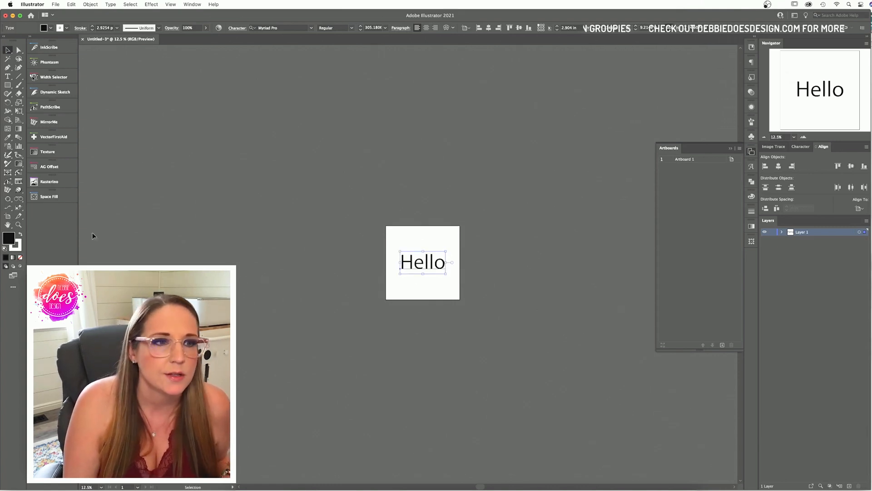
pyautogui.click(8, 217)
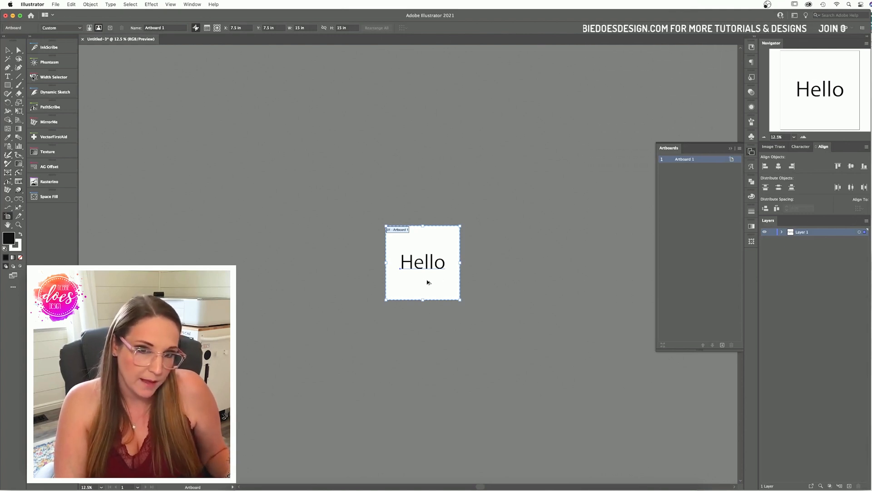
pyautogui.moveTo(421, 278); pyautogui.dragTo(519, 376)
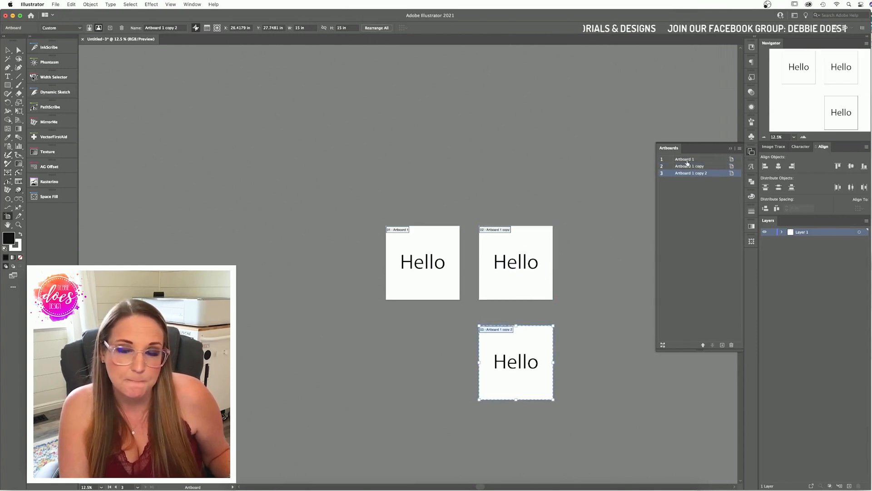
pyautogui.click(8, 50)
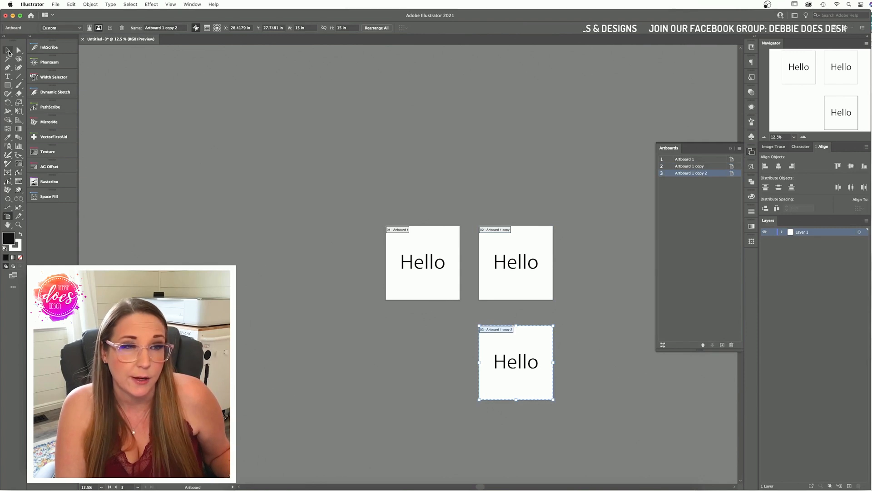
# Step: In the Artboards panel, name the first artboard Yellow, the second Blue and the third Red
pyautogui.click(504, 263)
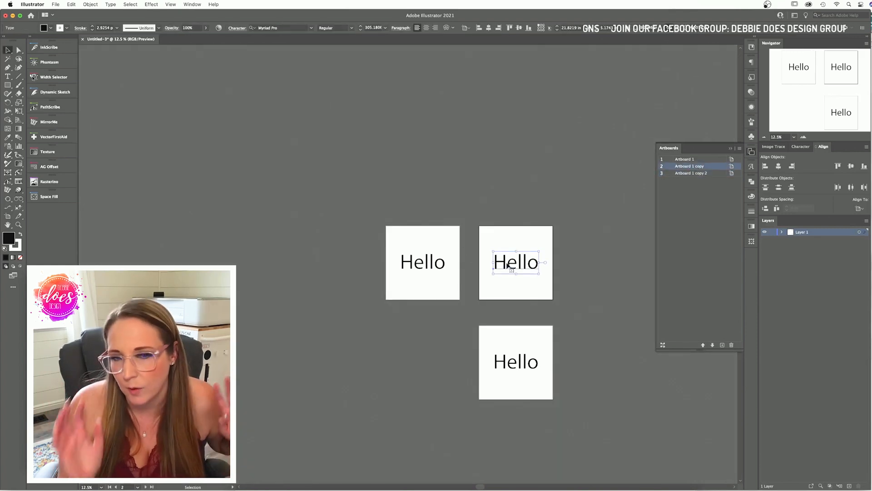
pyautogui.click(685, 161)
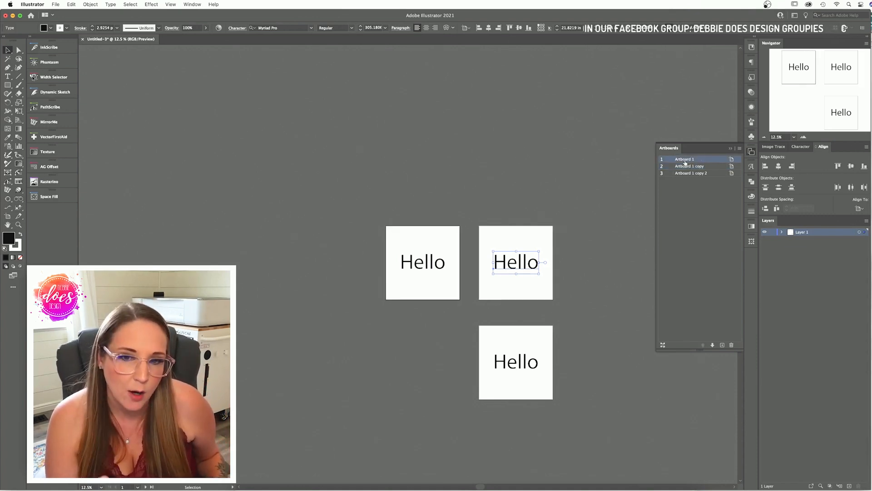
pyautogui.doubleClick(685, 161)
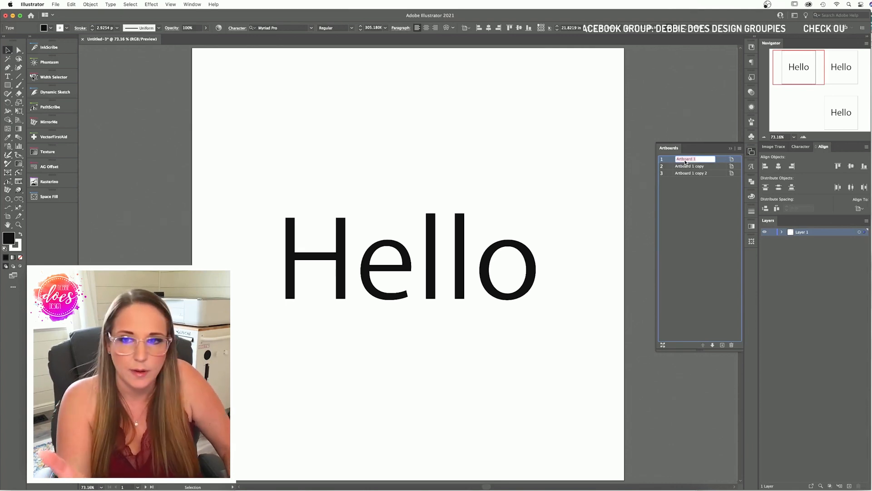
pyautogui.write('Yellow')
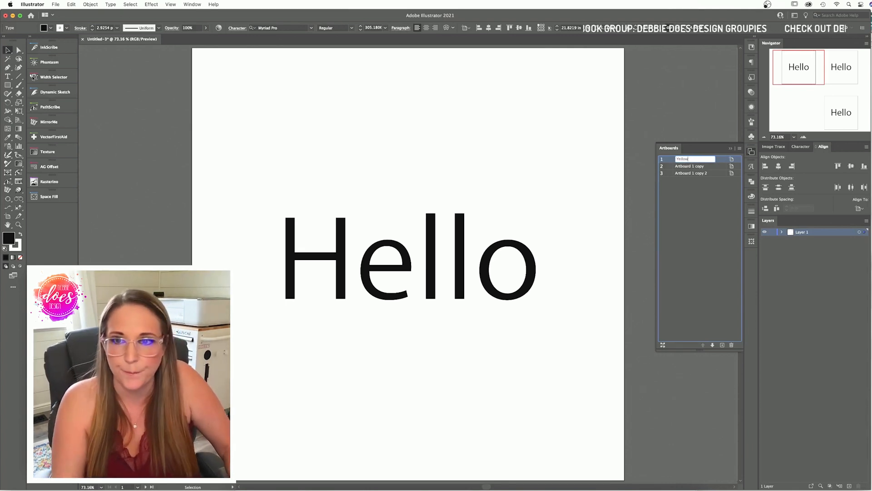
pyautogui.doubleClick(680, 167)
pyautogui.write('Blu')
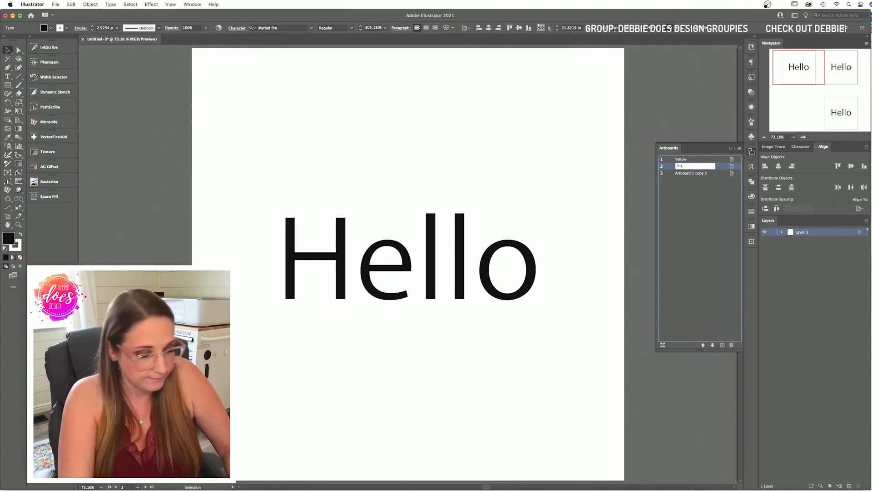
pyautogui.write('e')
pyautogui.doubleClick(689, 172)
pyautogui.write('R')
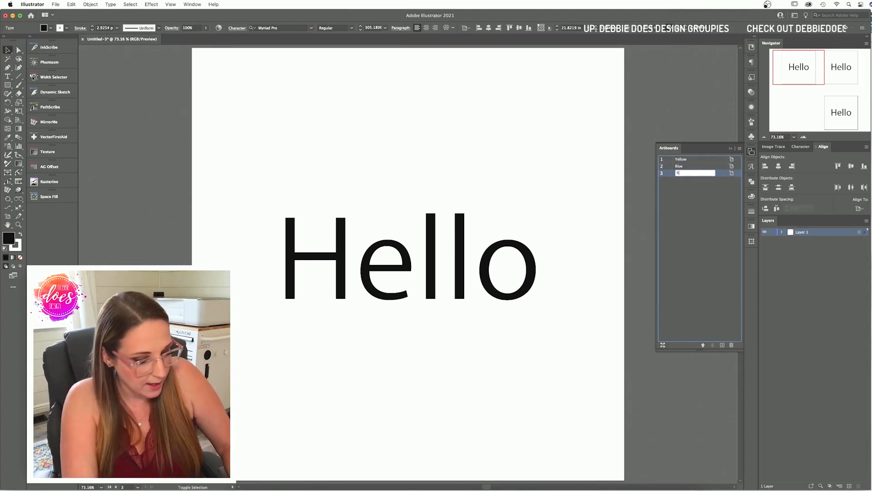
pyautogui.write('ed')
pyautogui.click(647, 195)
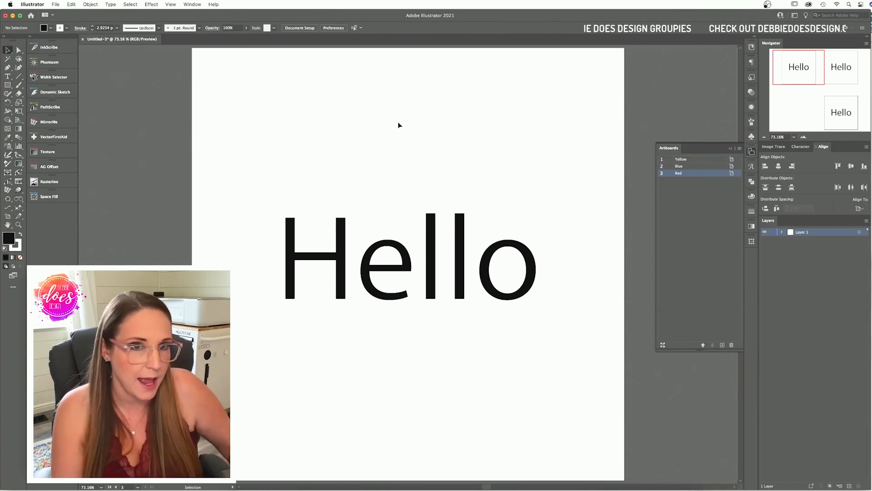
# Step: Export as PNG named FontsTutorial.png with Use Artboards set to All
pyautogui.press('super+e')
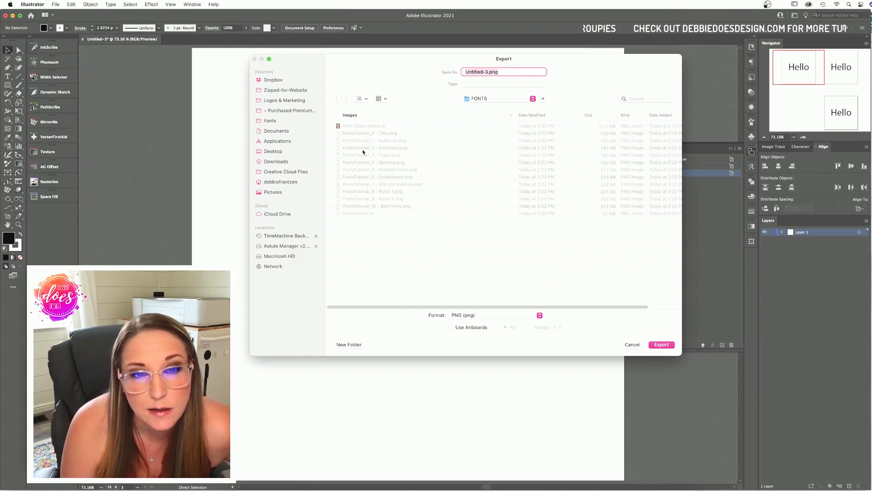
pyautogui.click(362, 216)
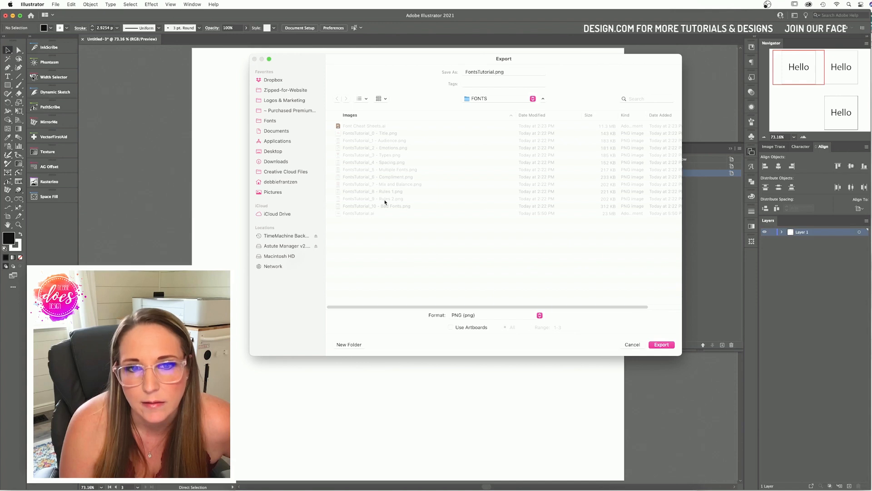
pyautogui.click(451, 327)
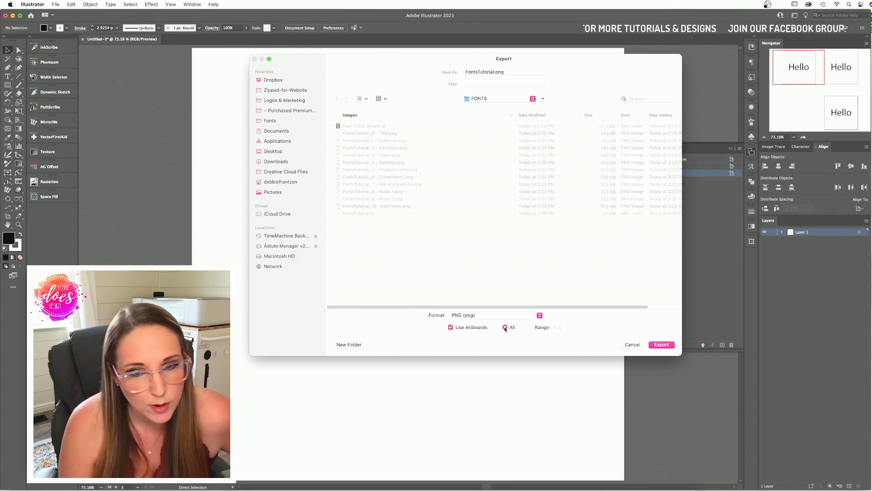
pyautogui.click(661, 345)
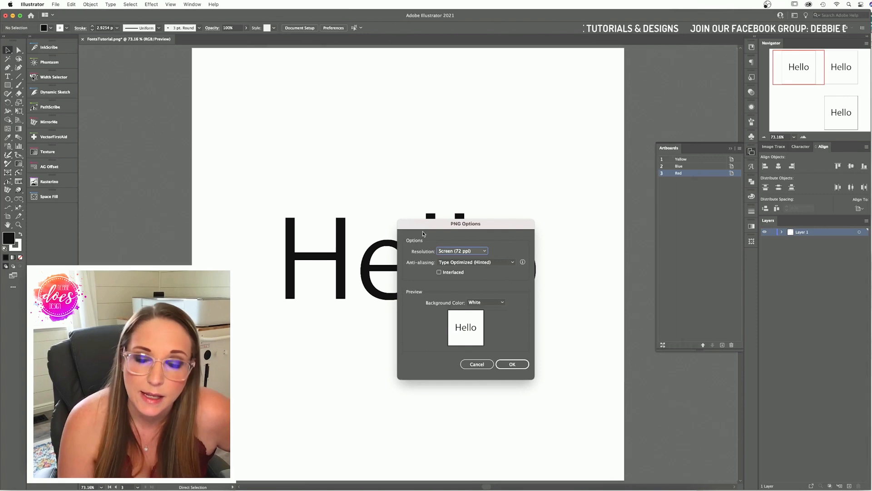
# Step: Set PNG options to High (300 ppi), Art Optimized anti-aliasing and Transparent background, then cancel the export
pyautogui.click(473, 252)
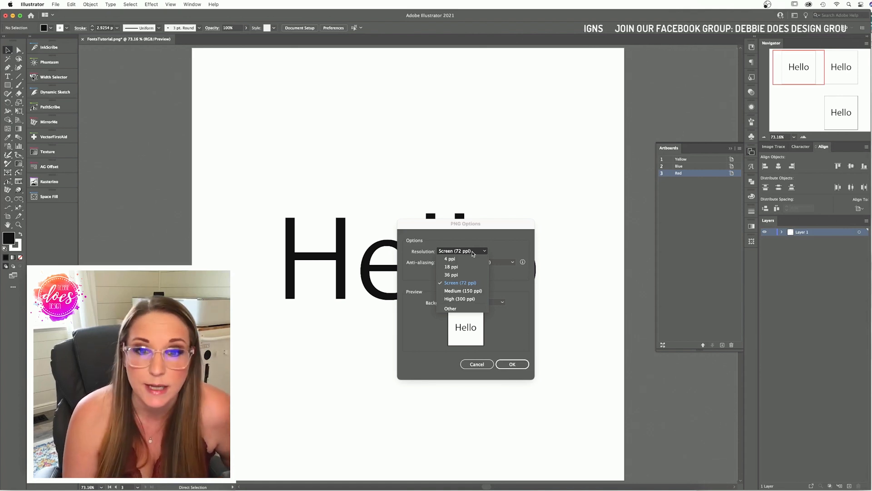
pyautogui.click(474, 299)
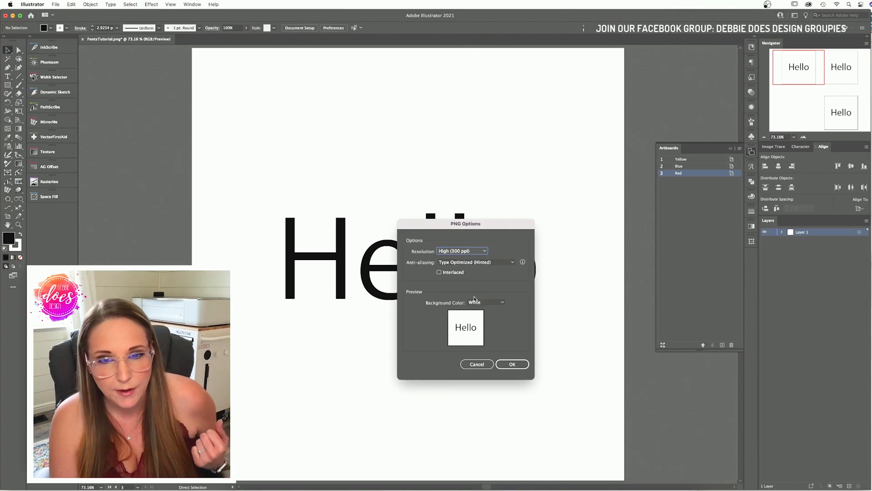
pyautogui.click(471, 263)
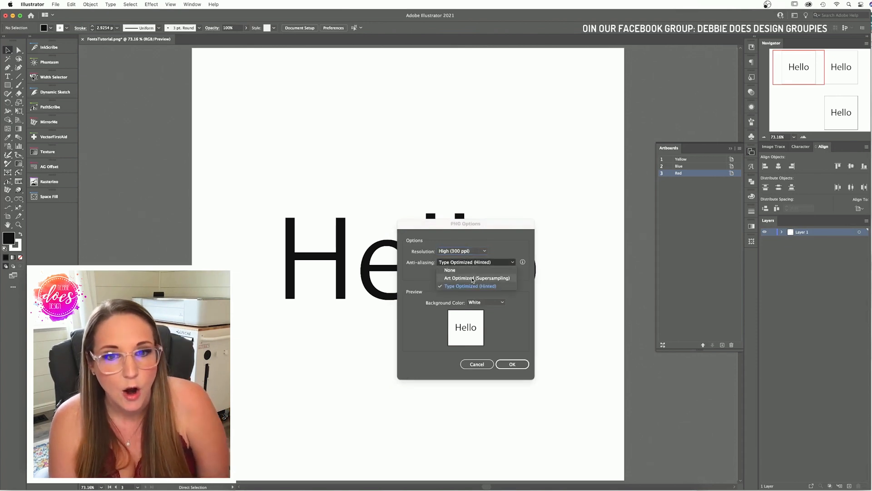
pyautogui.click(472, 277)
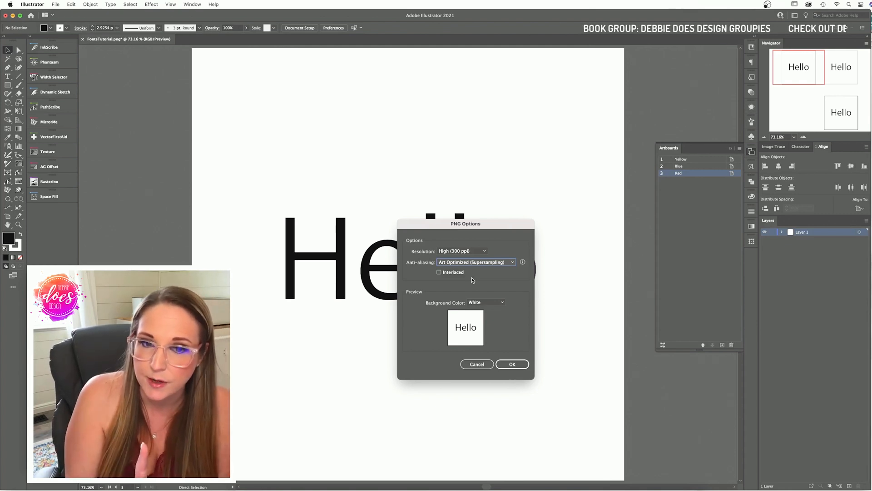
pyautogui.click(485, 302)
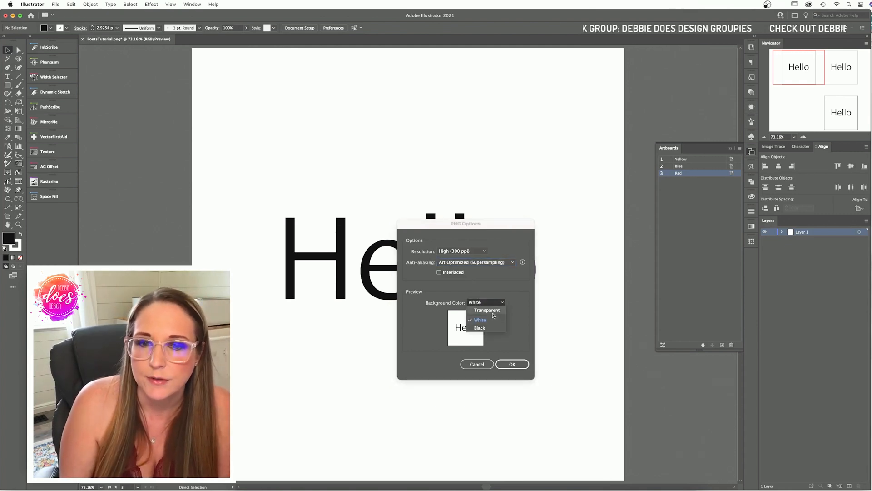
pyautogui.click(486, 311)
pyautogui.click(514, 368)
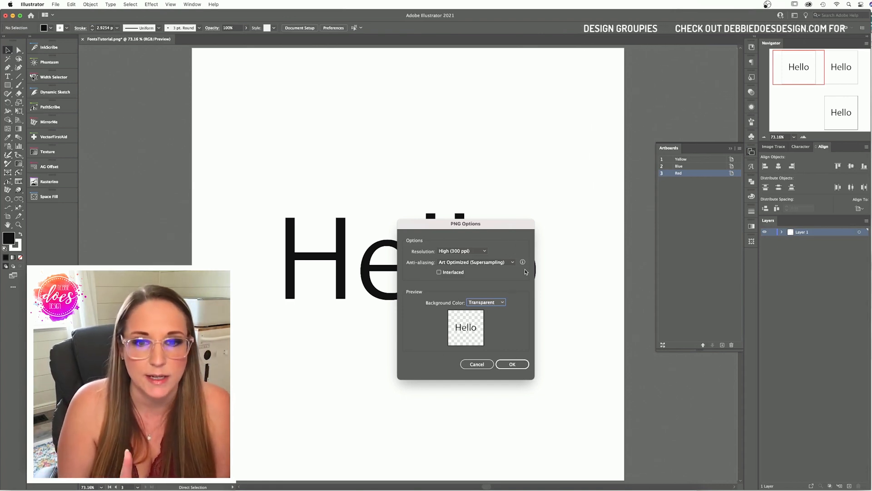
pyautogui.click(477, 364)
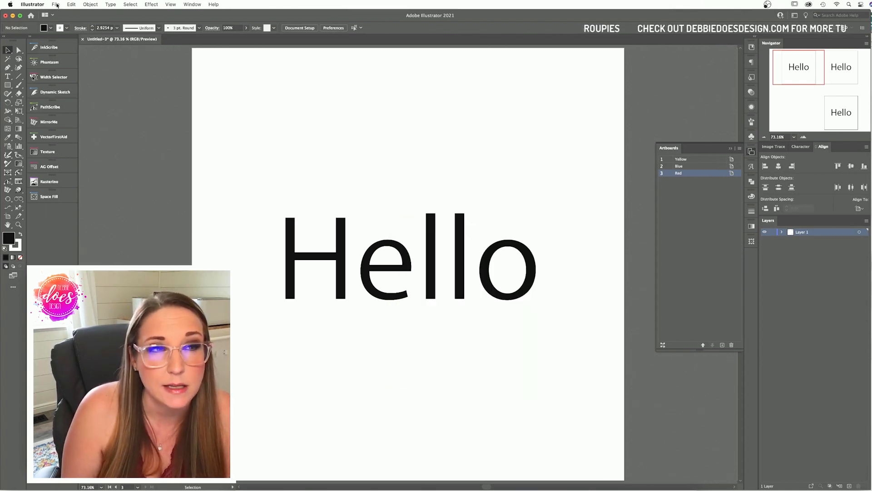
pyautogui.click(56, 5)
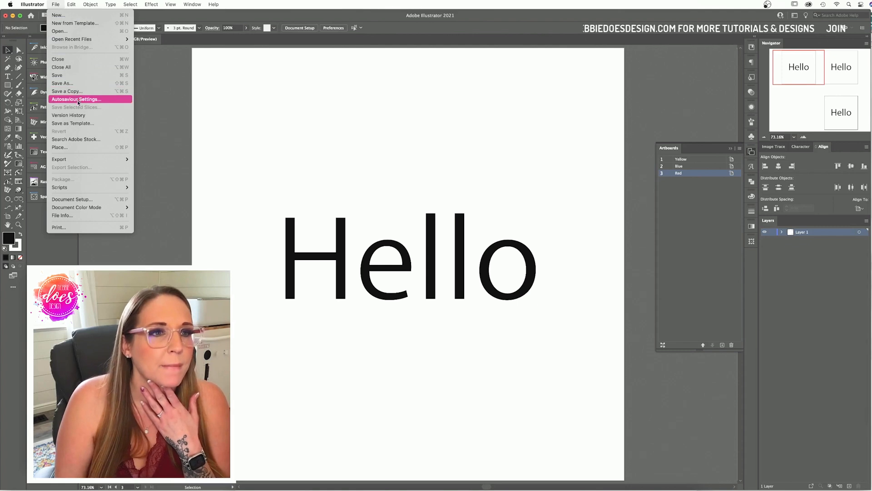
pyautogui.moveTo(81, 161)
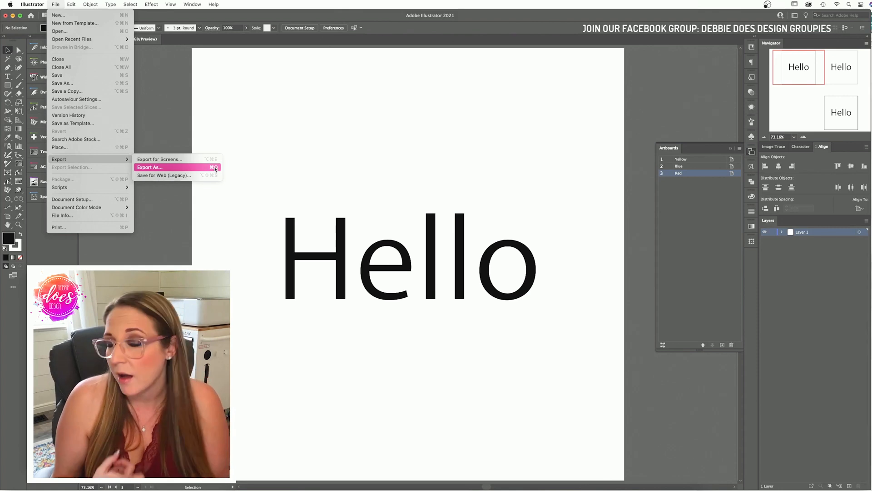
pyautogui.click(284, 154)
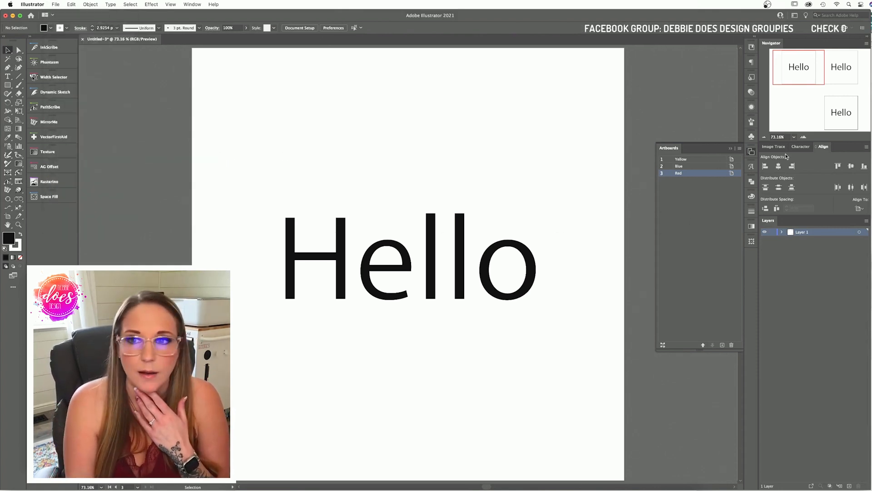
pyautogui.click(764, 137)
pyautogui.click(764, 137)
pyautogui.click(764, 137)
pyautogui.click(764, 137)
pyautogui.click(764, 137)
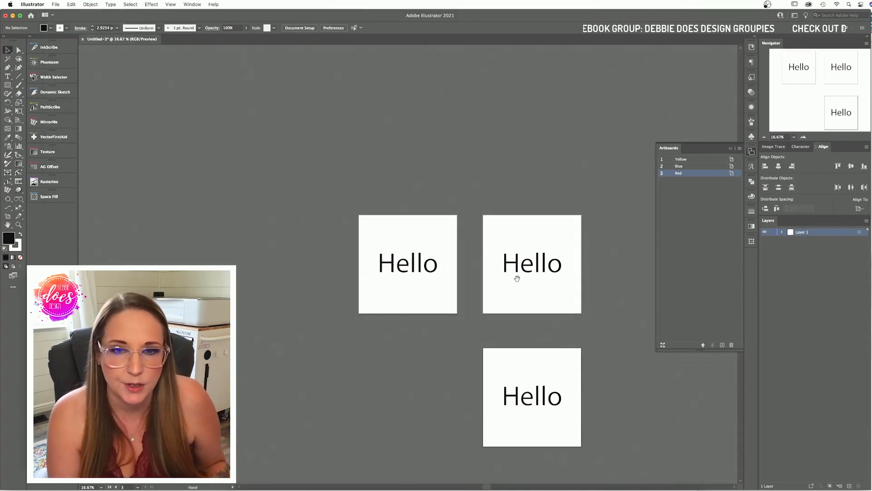
# Step: Delete the Hello text from the second and third artboards, then select the first Hello
pyautogui.scroll(-3, 516, 279)
pyautogui.hscroll(2, 516, 278)
pyautogui.click(477, 211)
pyautogui.press('Delete')
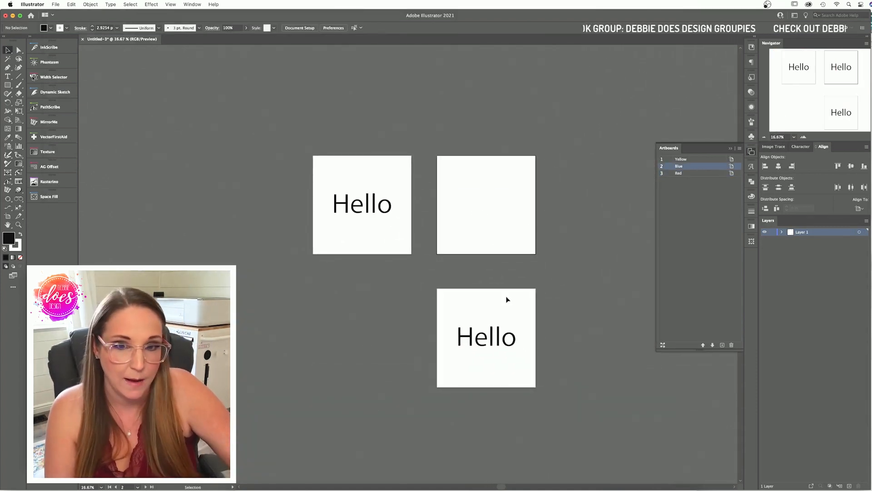
pyautogui.click(510, 336)
pyautogui.press('Delete')
pyautogui.click(388, 216)
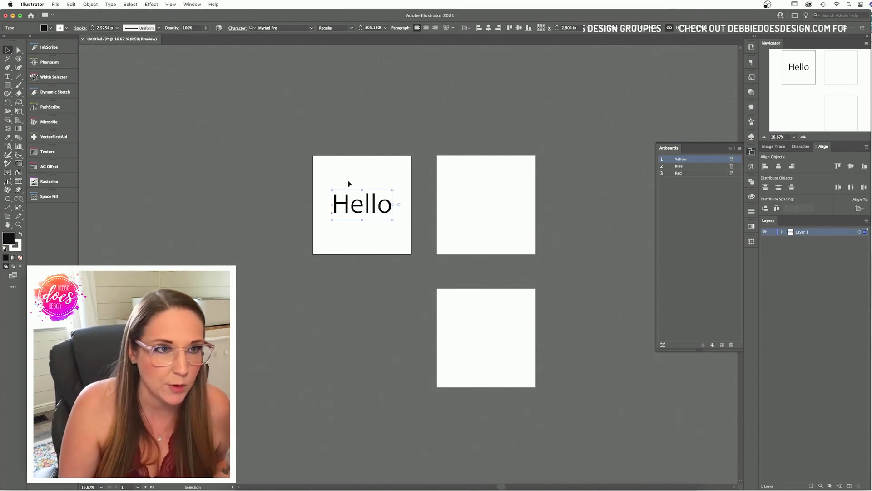
# Step: Paste the Hello in place on the second artboard, then delete the pasted copy
pyautogui.click(522, 204)
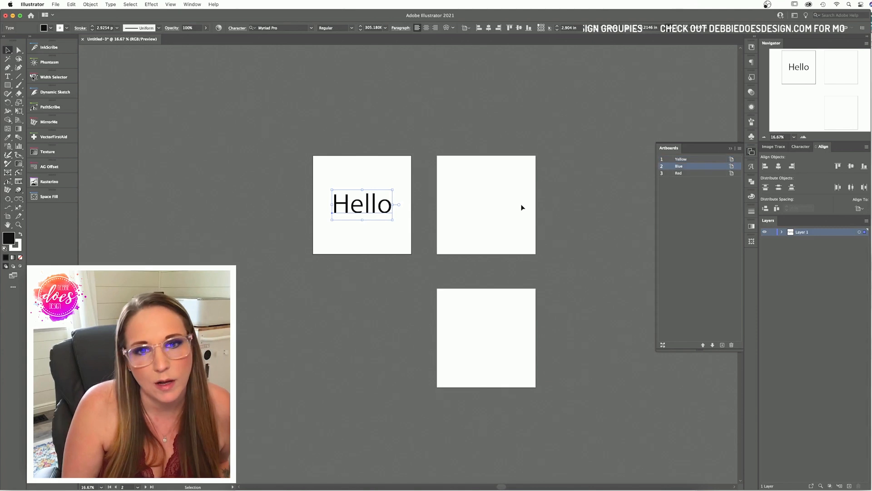
pyautogui.click(86, 5)
pyautogui.click(91, 75)
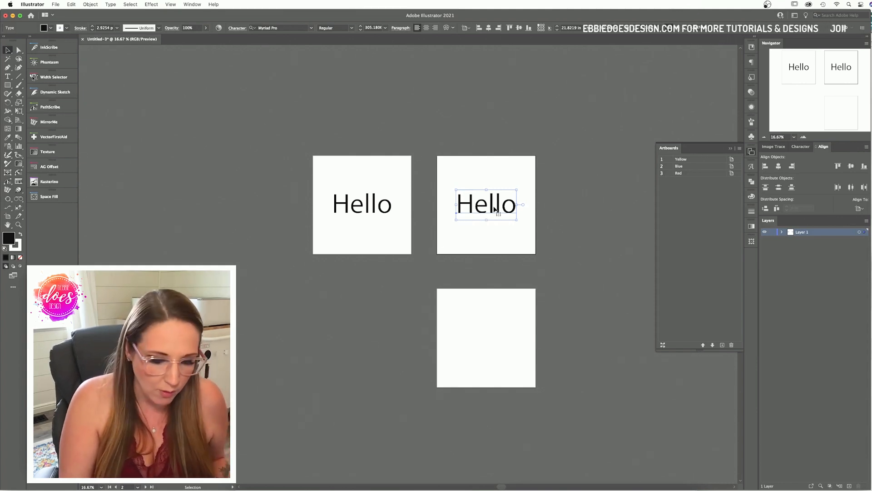
pyautogui.press('Delete')
# Step: Cut the first Hello and use Paste on All Artboards to put it on every artboard
pyautogui.click(382, 207)
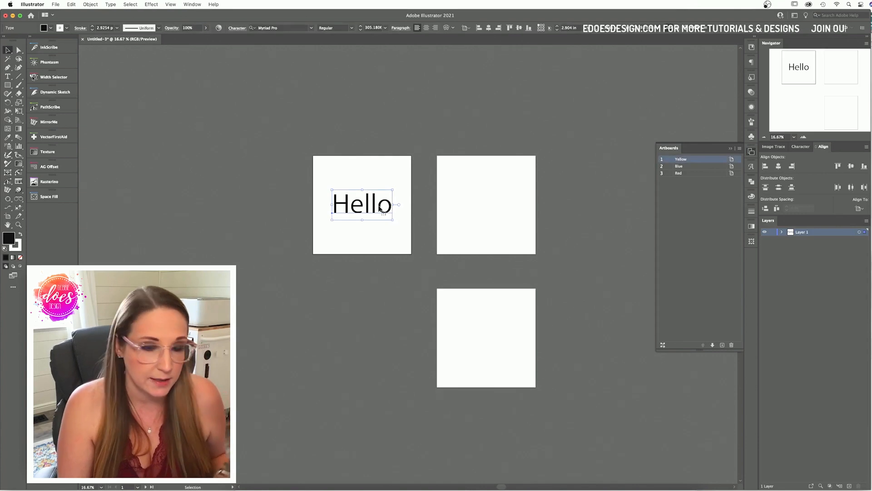
pyautogui.press('Delete')
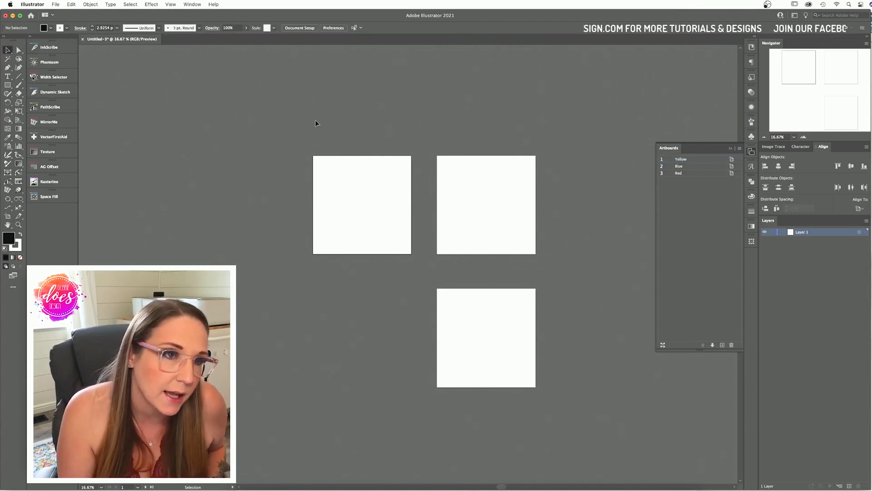
pyautogui.click(71, 5)
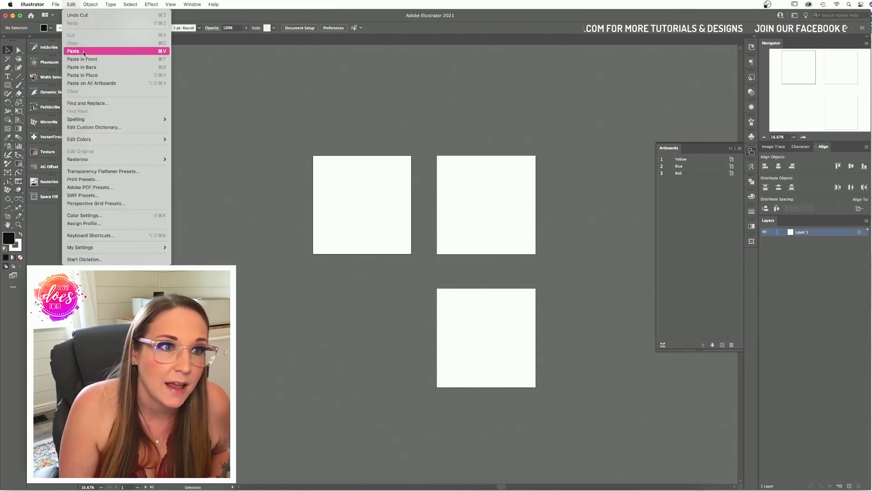
pyautogui.click(95, 83)
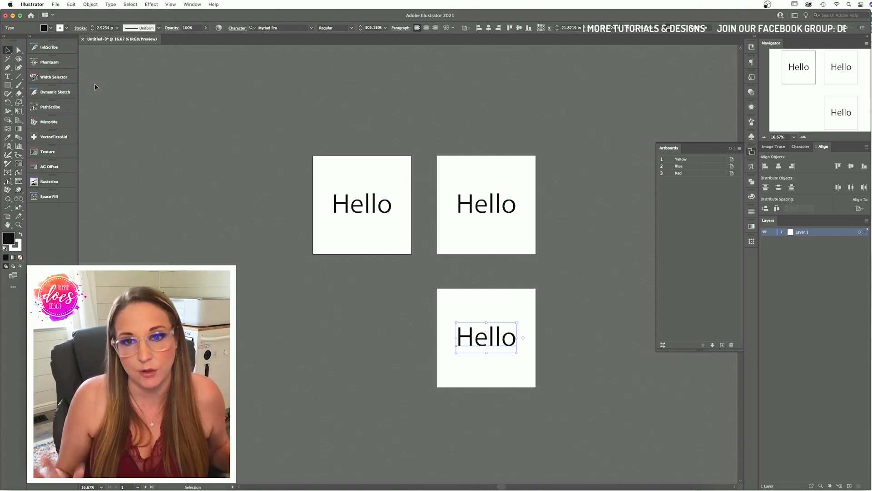
pyautogui.scroll(1, 126, 77)
pyautogui.click(260, 102)
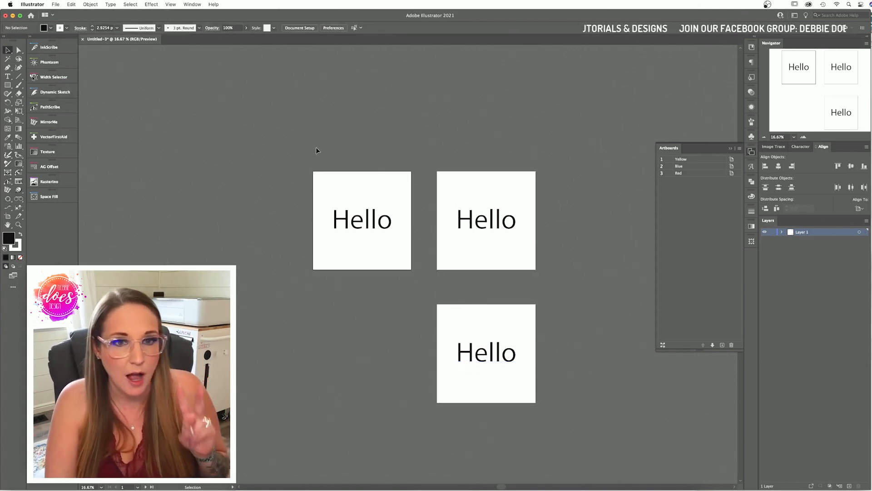
# Step: Review the Edit menu, then select the first Hello and show its Character settings
pyautogui.click(72, 5)
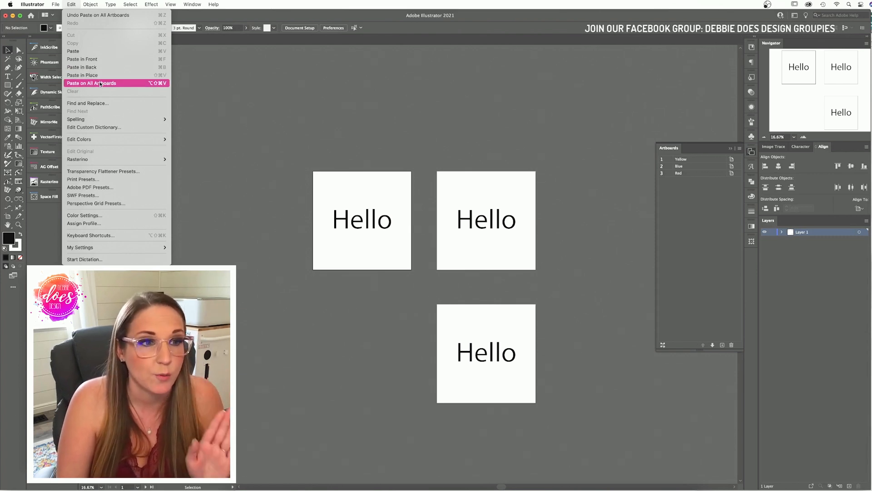
pyautogui.click(224, 86)
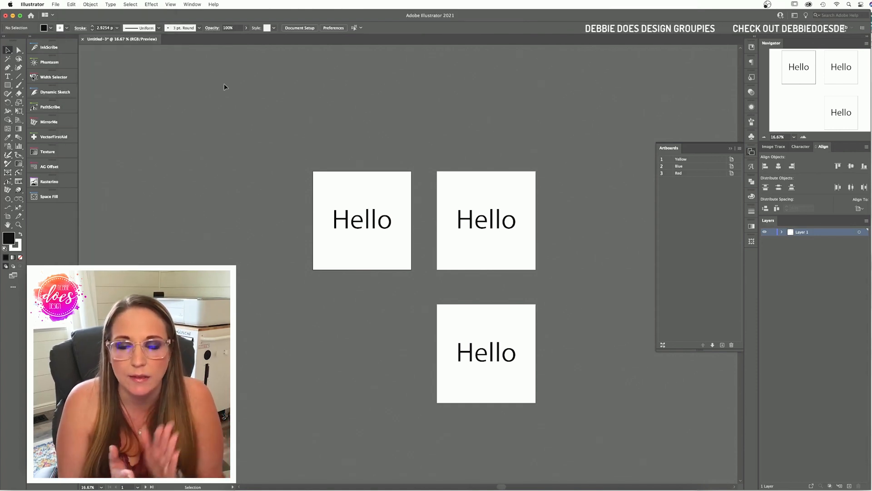
pyautogui.click(390, 229)
pyautogui.click(806, 148)
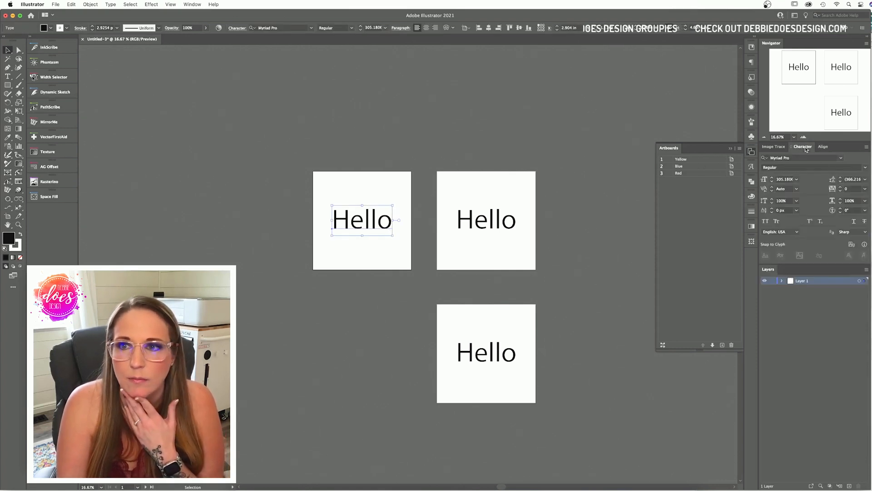
# Step: Open the font list for the first Hello and filter it to the Script classification
pyautogui.click(840, 159)
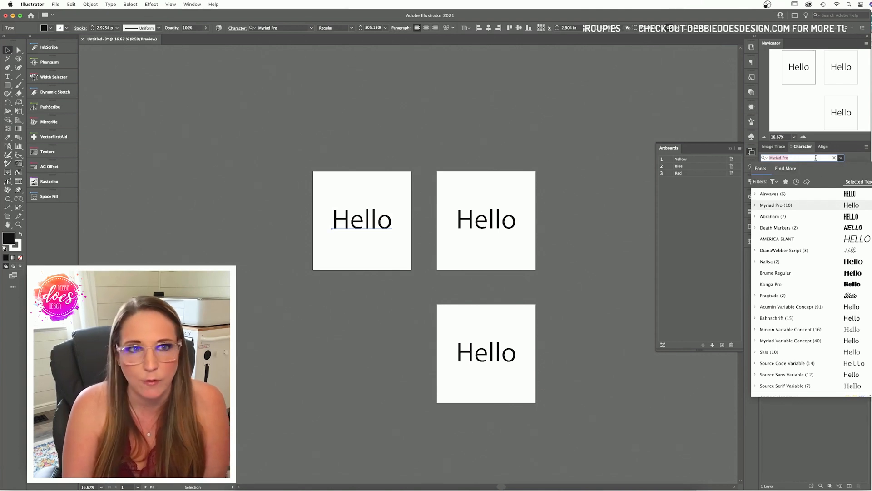
pyautogui.click(311, 28)
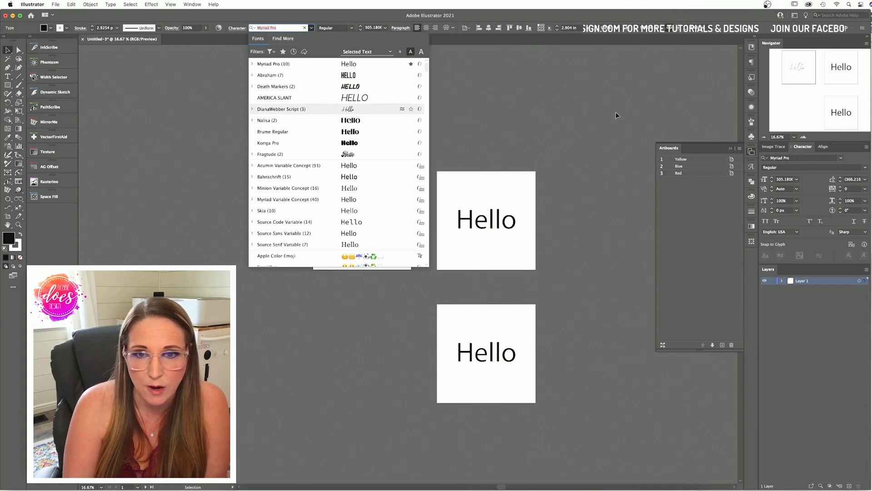
pyautogui.click(561, 118)
pyautogui.click(363, 227)
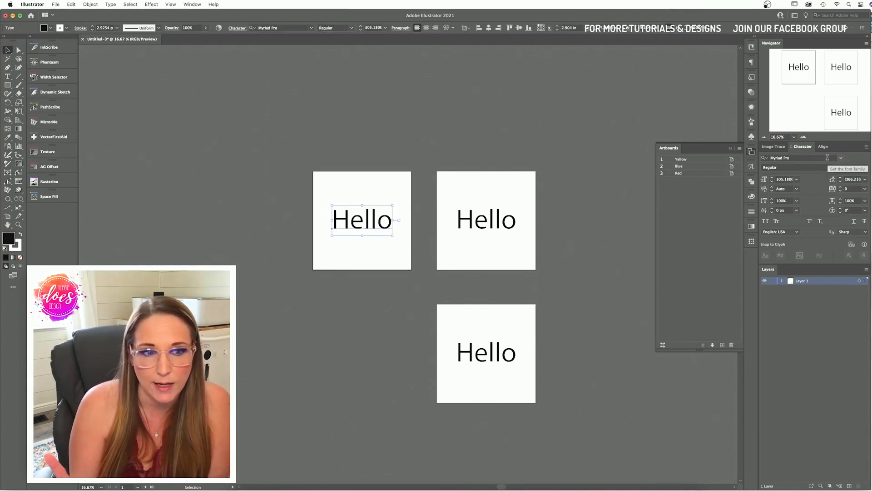
pyautogui.click(841, 158)
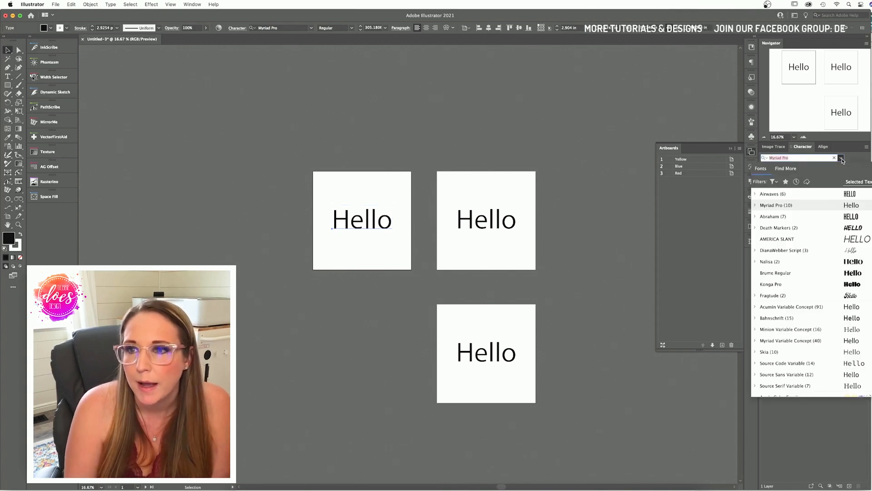
pyautogui.click(778, 183)
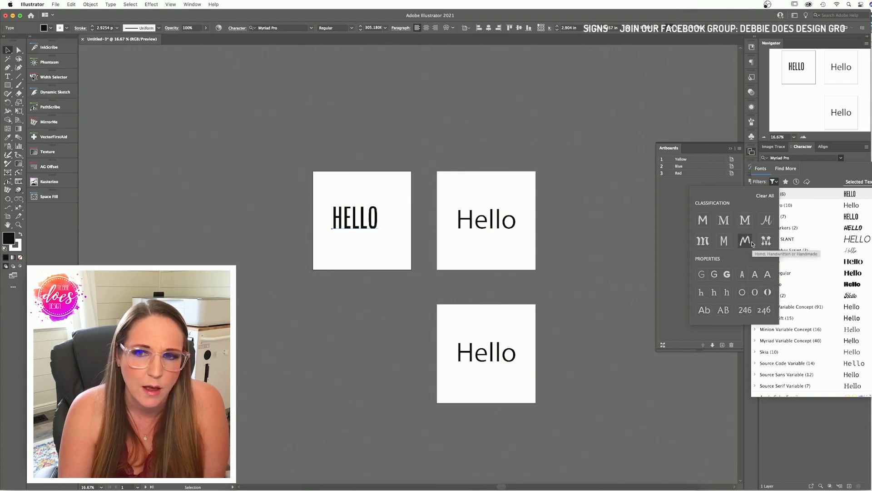
pyautogui.click(768, 224)
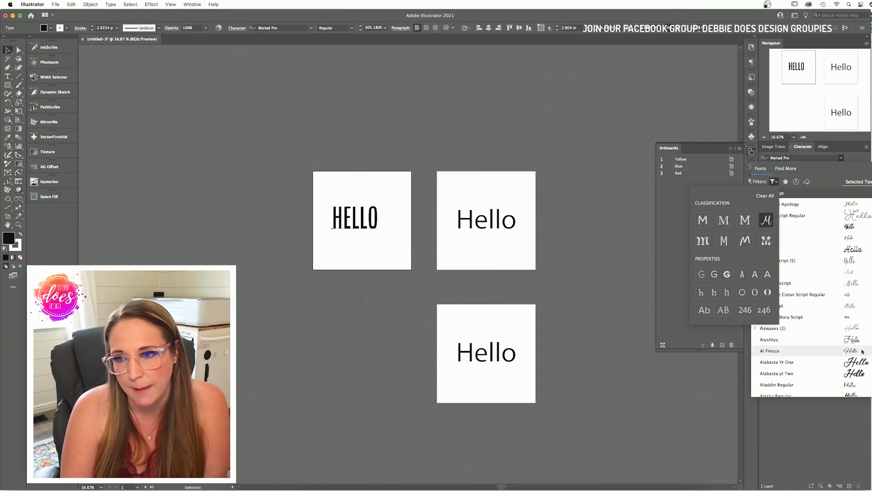
# Step: Close the filter popup and scroll the script fonts, previewing Amalyara Regular on the first Hello
pyautogui.click(862, 364)
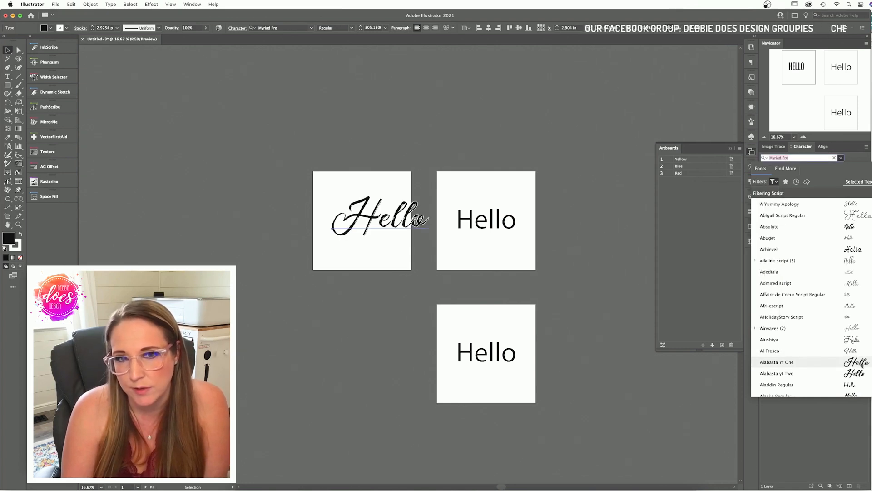
pyautogui.scroll(-3, 862, 364)
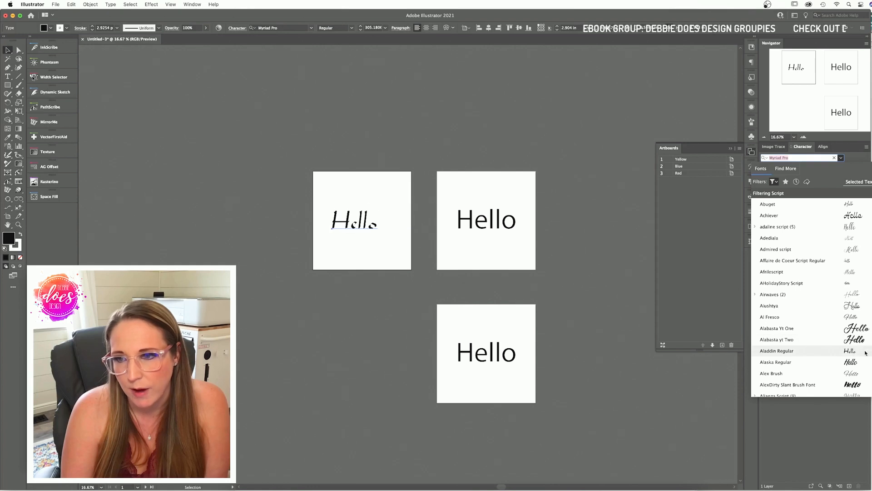
pyautogui.scroll(-10, 865, 352)
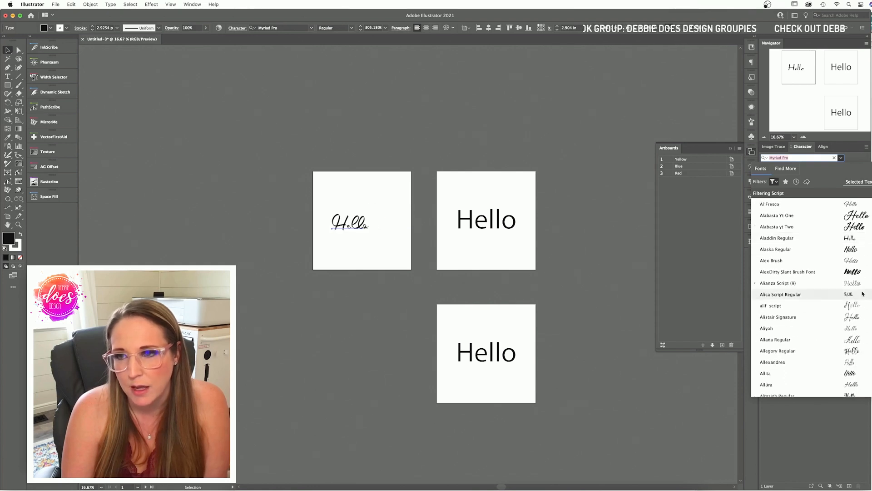
pyautogui.scroll(8, 859, 290)
pyautogui.scroll(-10, 847, 289)
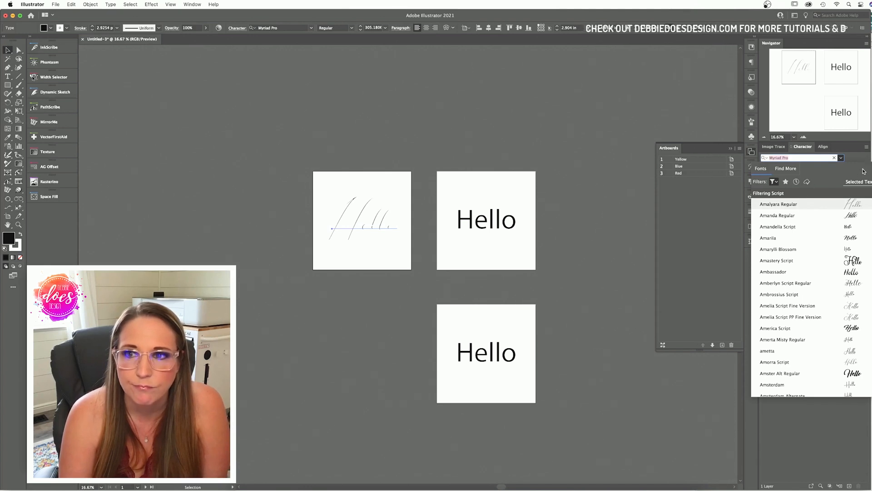
# Step: Clear the font filters and set the first Hello in DianaWebber Script
pyautogui.click(311, 29)
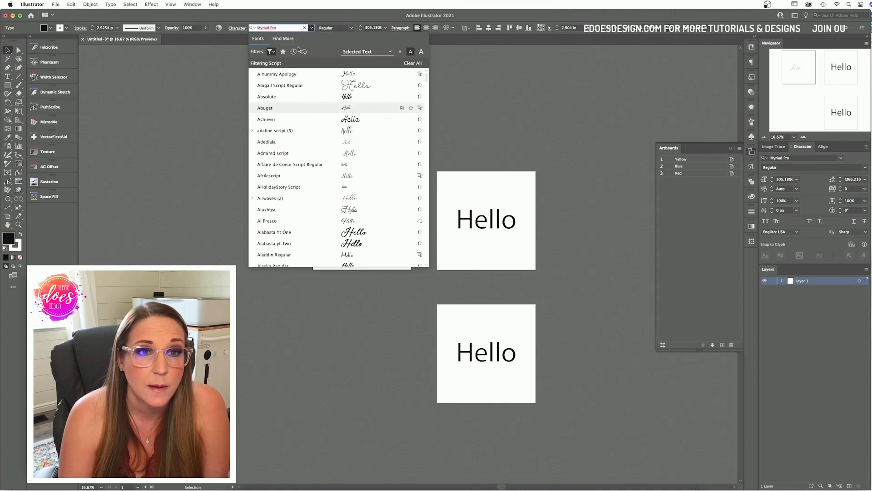
pyautogui.click(283, 51)
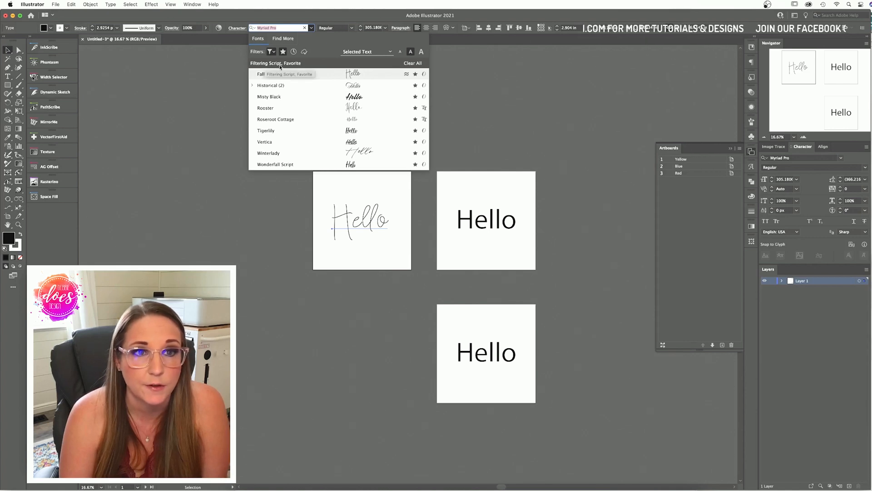
pyautogui.click(412, 63)
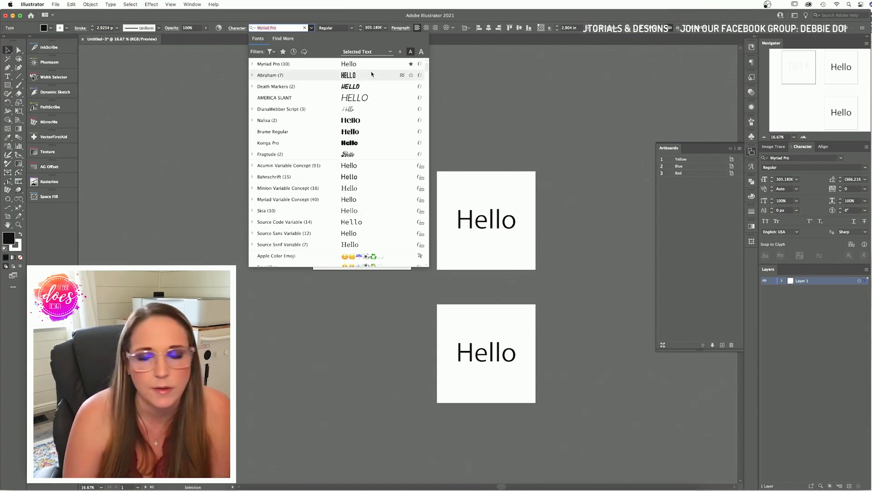
pyautogui.click(363, 109)
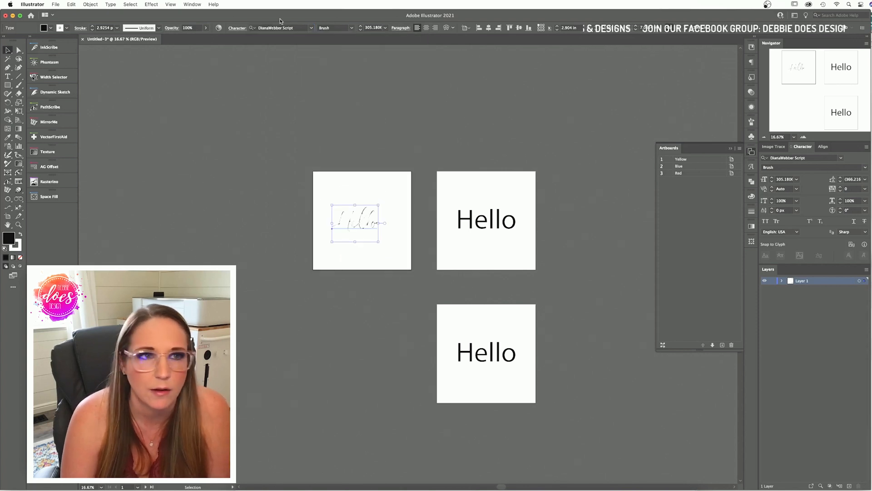
# Step: Remove the script Hello's stroke and scale it up to about 554.71 pt, then zoom in
pyautogui.click(67, 28)
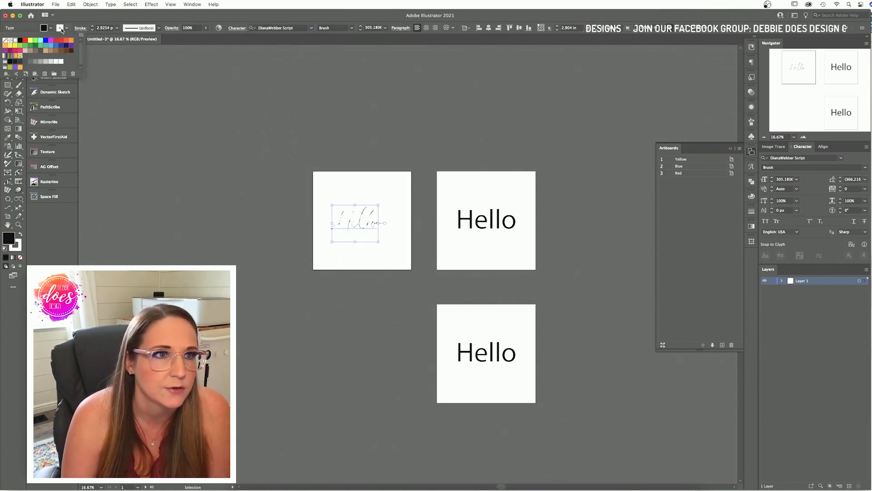
pyautogui.click(7, 40)
pyautogui.click(400, 212)
pyautogui.click(369, 224)
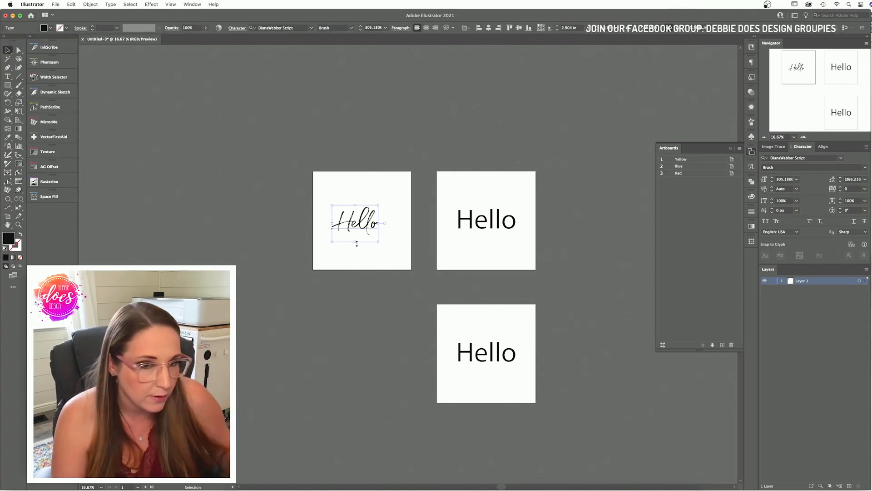
pyautogui.moveTo(357, 244); pyautogui.dragTo(381, 234)
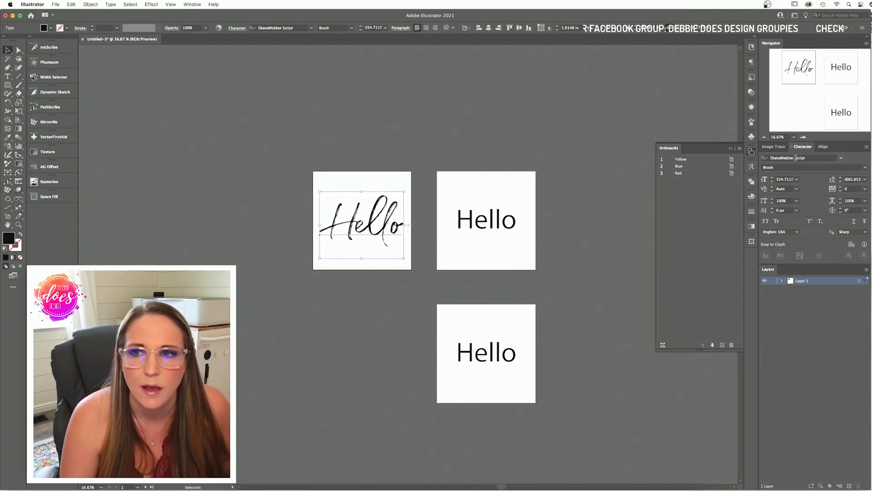
pyautogui.press('super+equal')
pyautogui.press('super+equal')
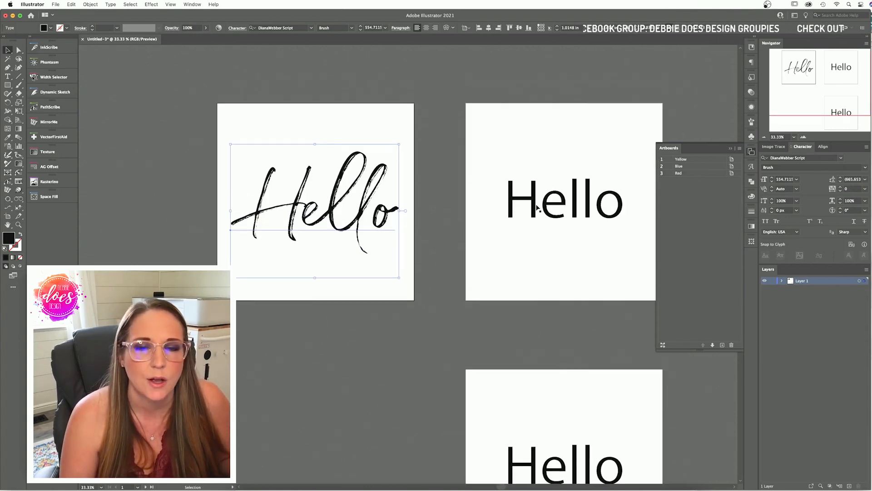
# Step: Browse fonts similar to DianaWebber Script for the first Hello, previewing Homeland
pyautogui.hscroll(-5, 538, 208)
pyautogui.click(538, 208)
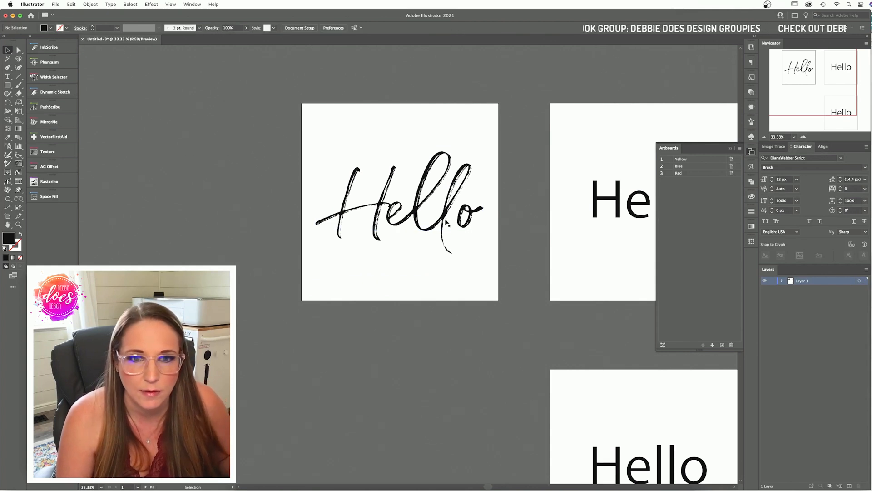
pyautogui.click(447, 222)
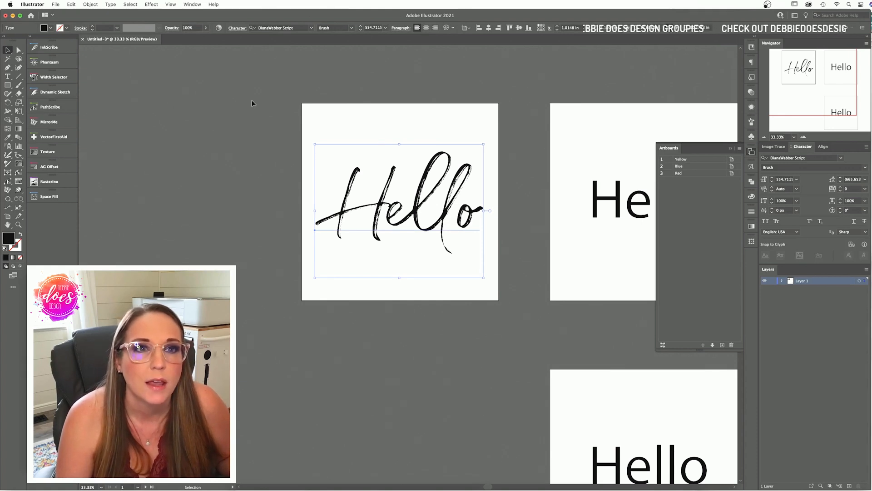
pyautogui.hscroll(-3, 305, 55)
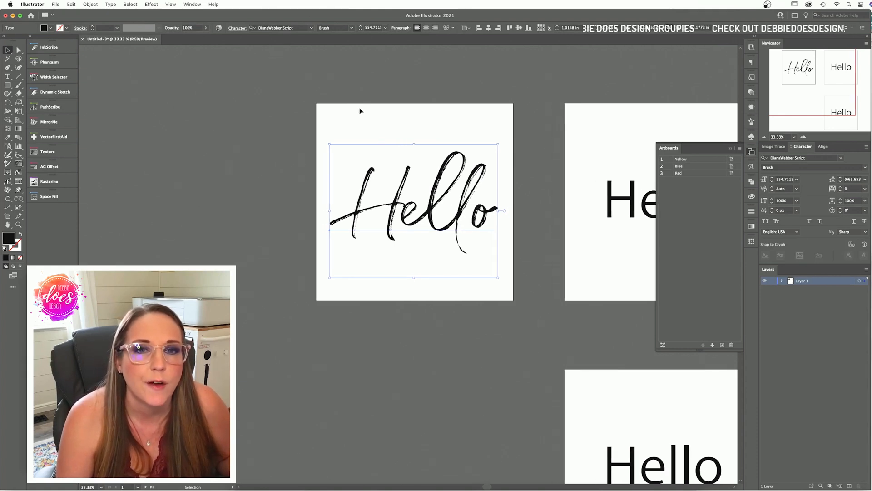
pyautogui.click(311, 29)
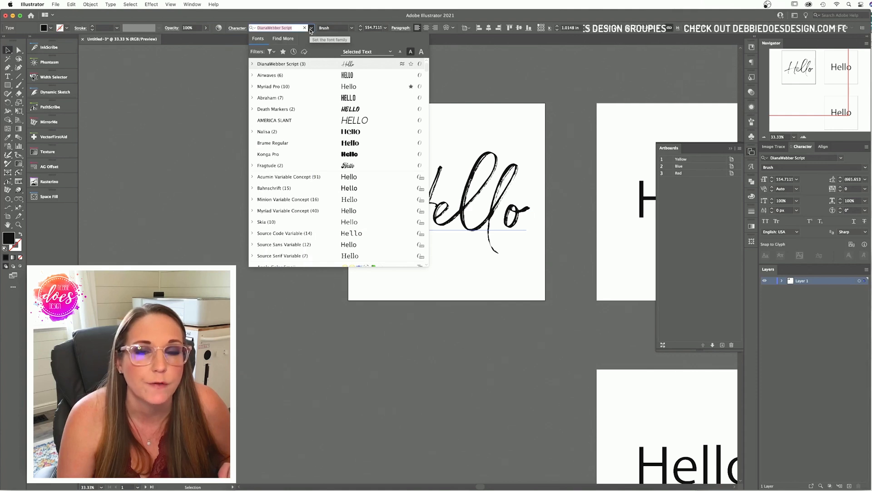
pyautogui.click(402, 65)
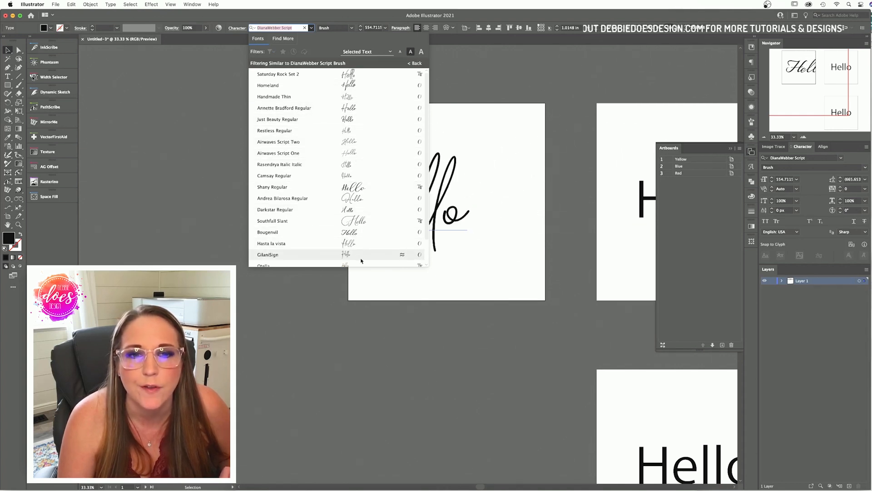
pyautogui.scroll(-2, 364, 252)
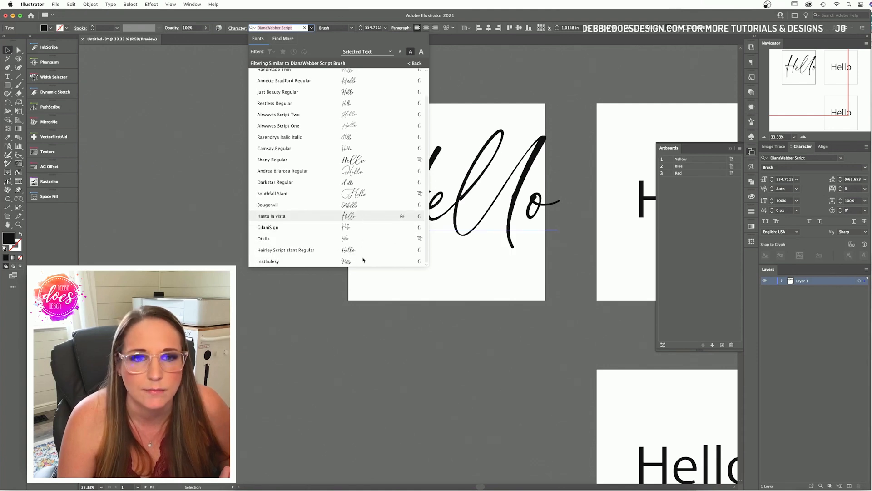
pyautogui.scroll(2, 367, 206)
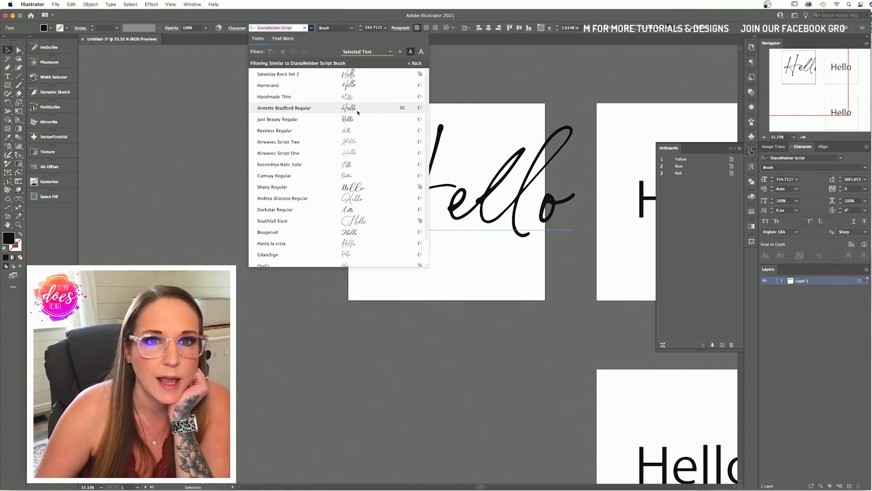
pyautogui.click(362, 86)
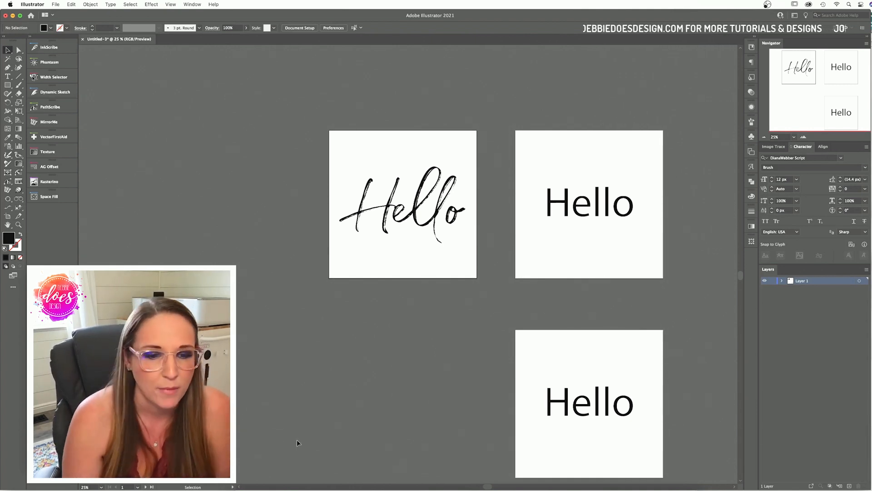
# Step: In Finder, navigate through Zipped-for-Website > Brent's Cow > New Cows with White > Cows
pyautogui.click(241, 485)
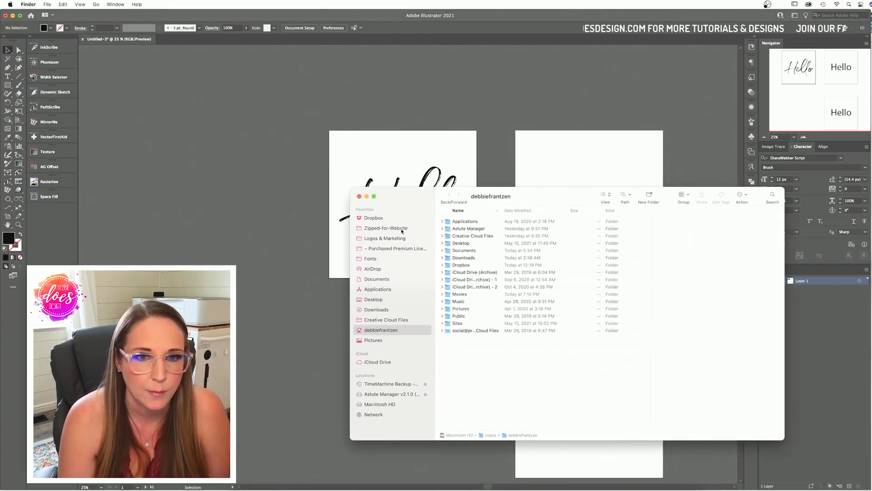
pyautogui.click(401, 229)
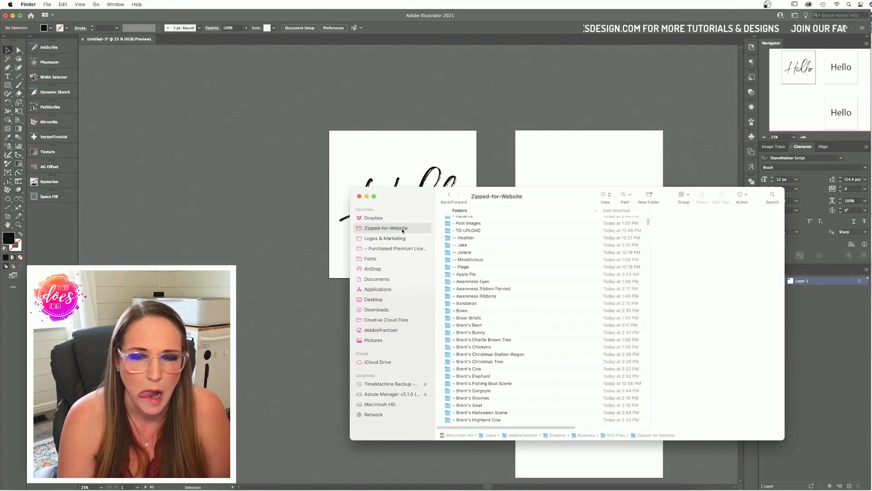
pyautogui.doubleClick(473, 369)
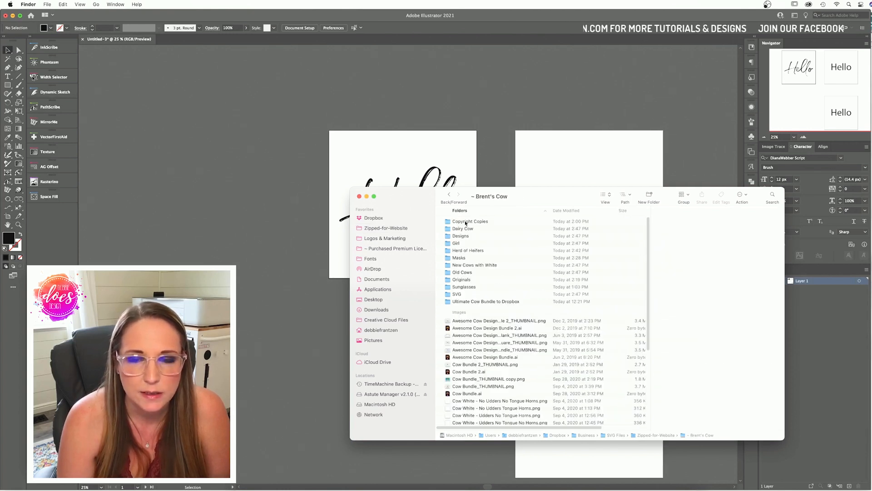
pyautogui.doubleClick(465, 266)
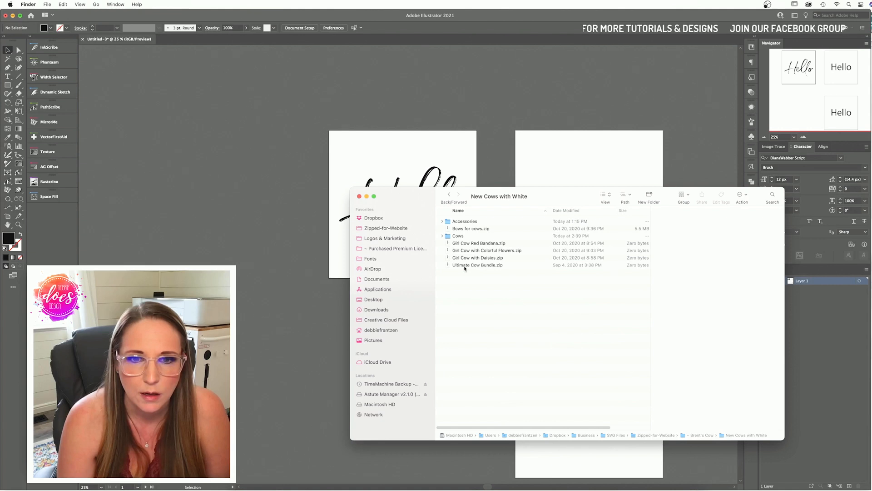
pyautogui.doubleClick(456, 236)
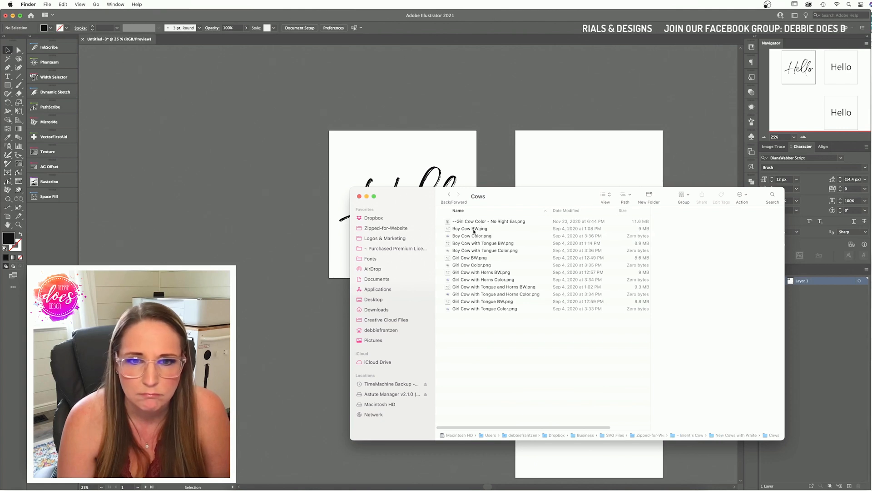
# Step: Drag Boy Cow Color.png into Illustrator and dismiss the locked-file error alert
pyautogui.moveTo(471, 236); pyautogui.dragTo(317, 181)
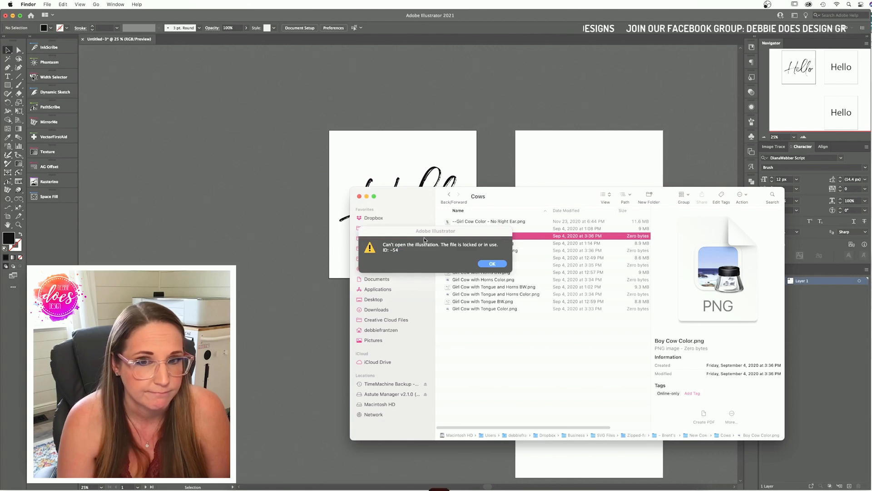
pyautogui.click(495, 249)
pyautogui.click(493, 264)
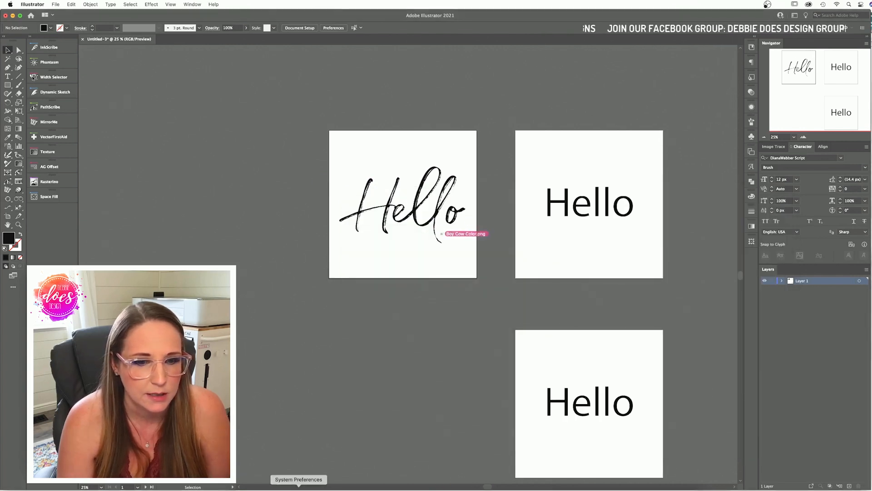
pyautogui.click(245, 489)
# Step: Drop Girl Cow Color - No Right Ear.png onto the canvas and move it below the Hello artboard
pyautogui.moveTo(492, 222); pyautogui.dragTo(314, 134)
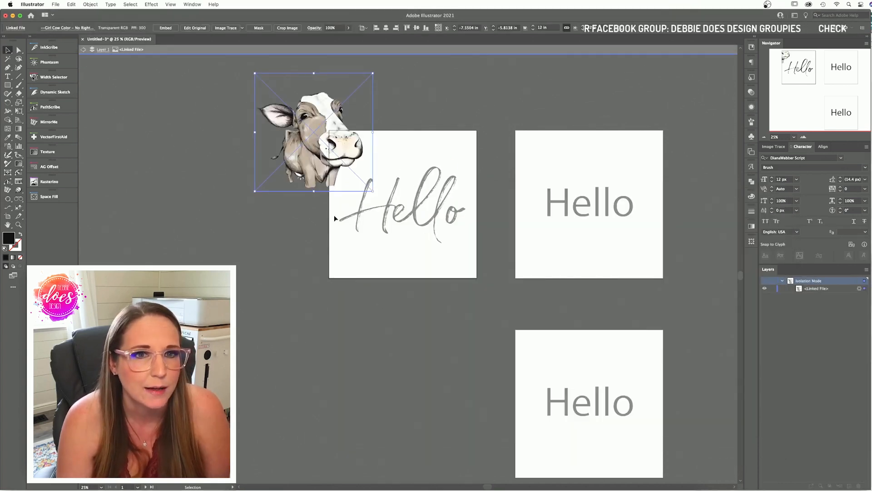
pyautogui.click(295, 219)
pyautogui.moveTo(333, 162); pyautogui.dragTo(373, 332)
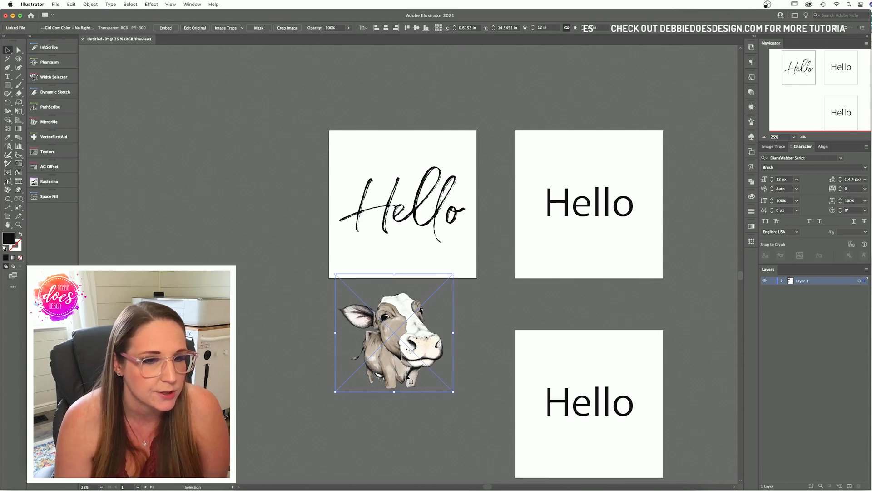
# Step: Open and cancel the linked-file and Place dialogs, shifting the cow image between artboards
pyautogui.click(70, 30)
pyautogui.click(65, 44)
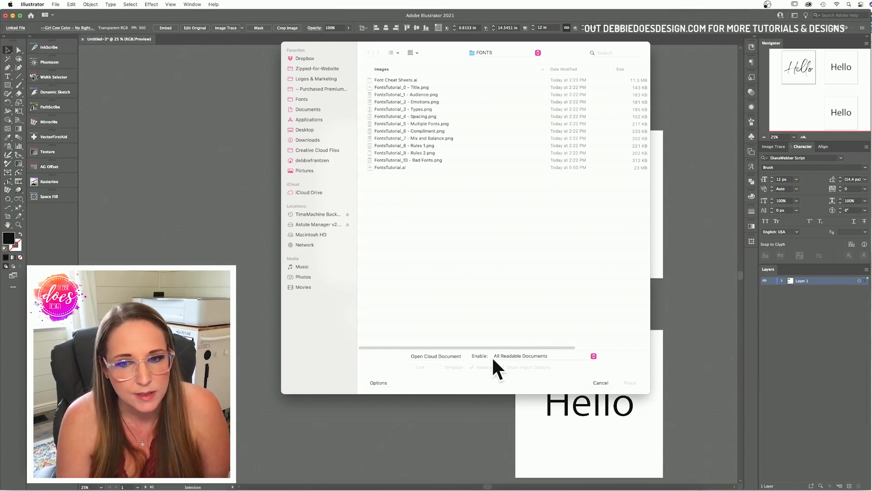
pyautogui.click(606, 383)
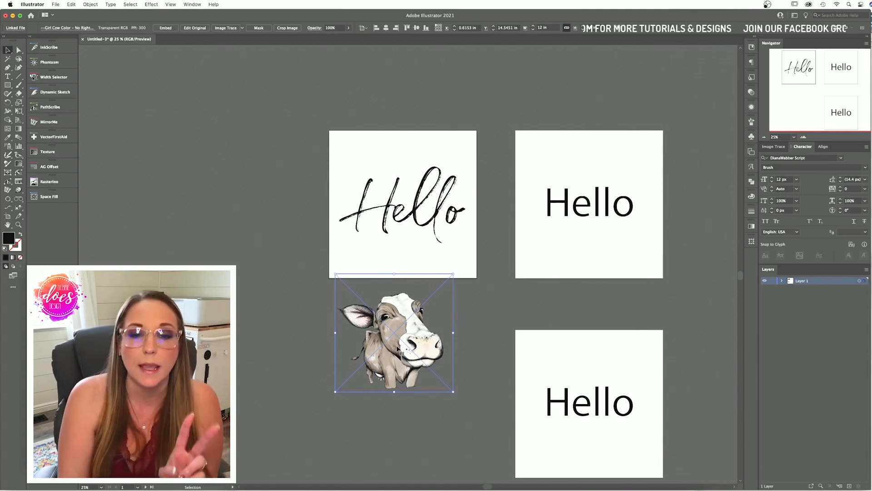
pyautogui.moveTo(429, 341); pyautogui.dragTo(467, 352)
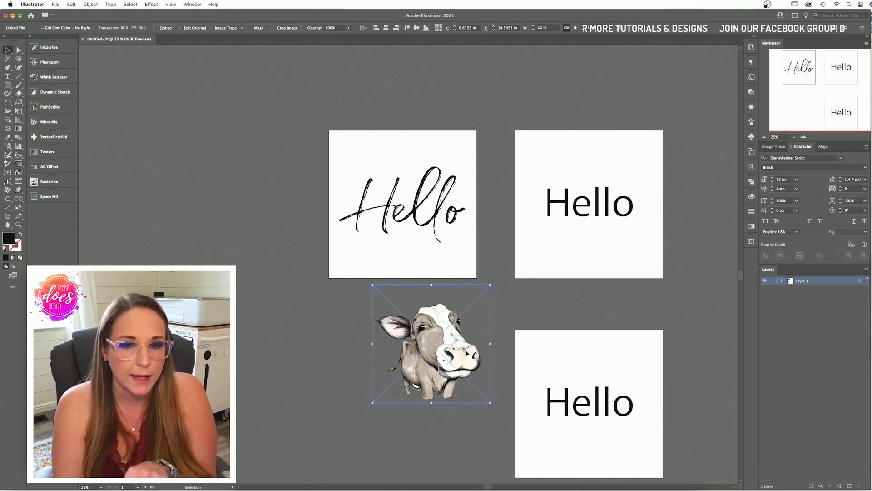
pyautogui.click(58, 8)
pyautogui.click(75, 148)
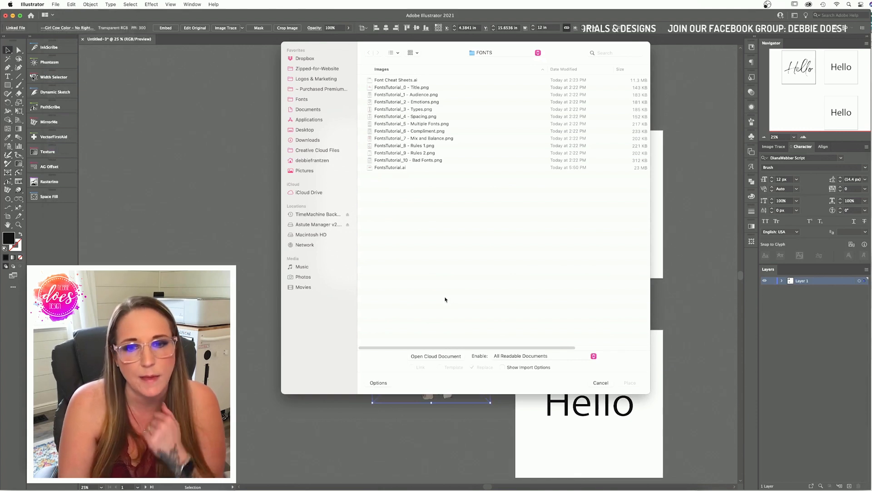
pyautogui.click(598, 384)
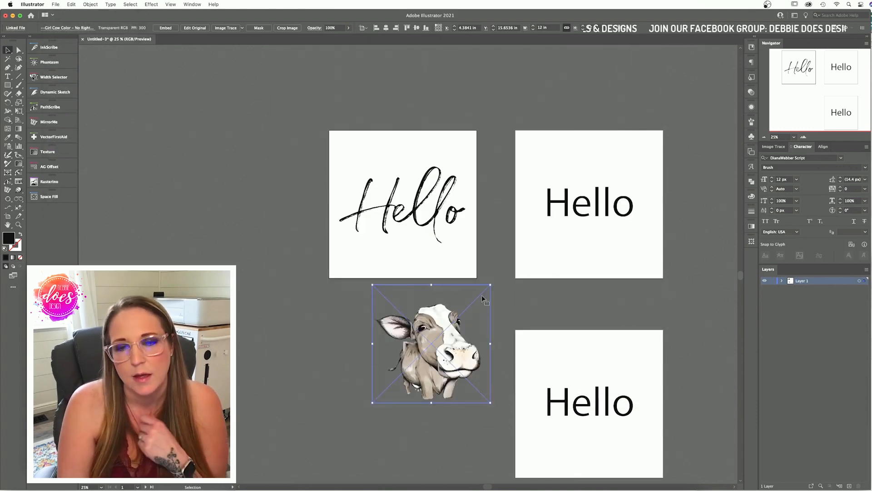
# Step: Move the cow image up onto the script Hello artboard
pyautogui.click(358, 301)
pyautogui.moveTo(443, 347); pyautogui.dragTo(420, 232)
pyautogui.click(434, 266)
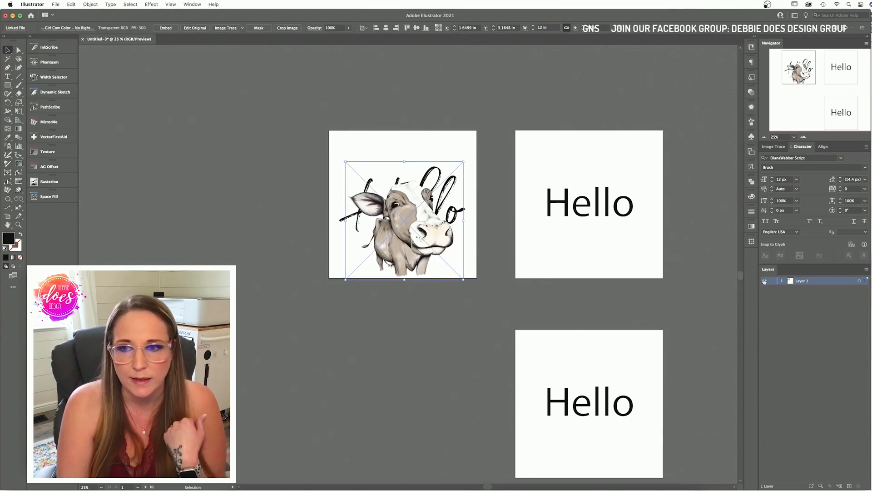
# Step: Expand Layer 1 and drag the cow's <Linked File> to the bottom, behind the Hello text
pyautogui.click(782, 281)
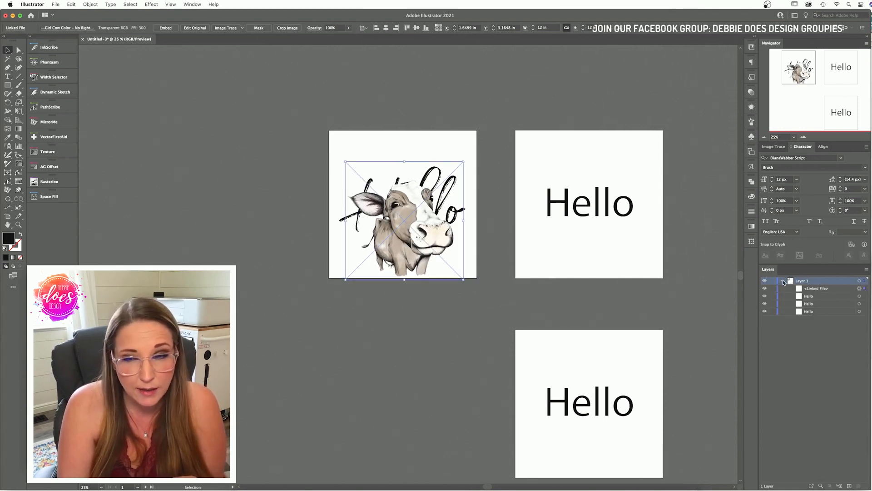
pyautogui.rightClick(439, 224)
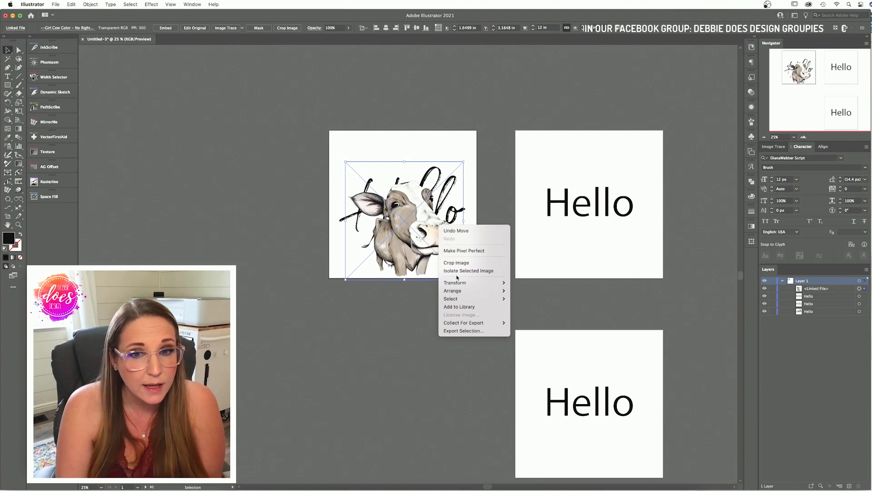
pyautogui.moveTo(475, 295)
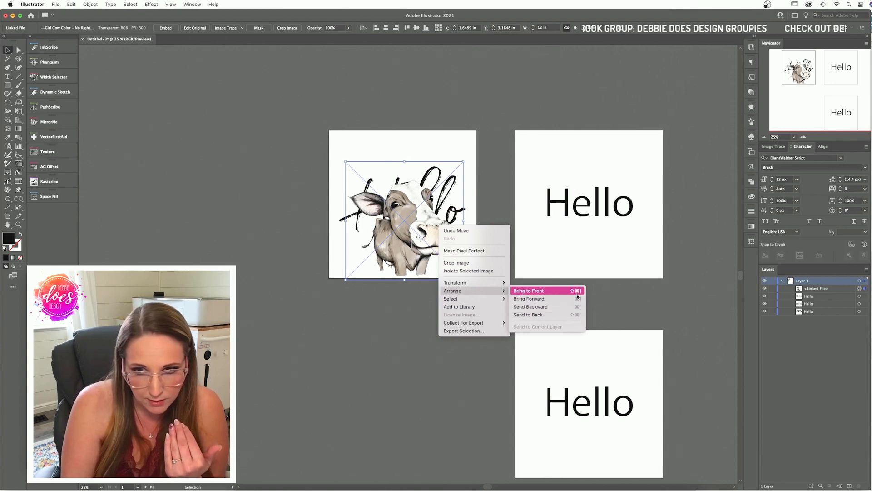
pyautogui.click(696, 279)
pyautogui.click(834, 289)
pyautogui.moveTo(835, 305); pyautogui.dragTo(835, 315)
pyautogui.click(824, 312)
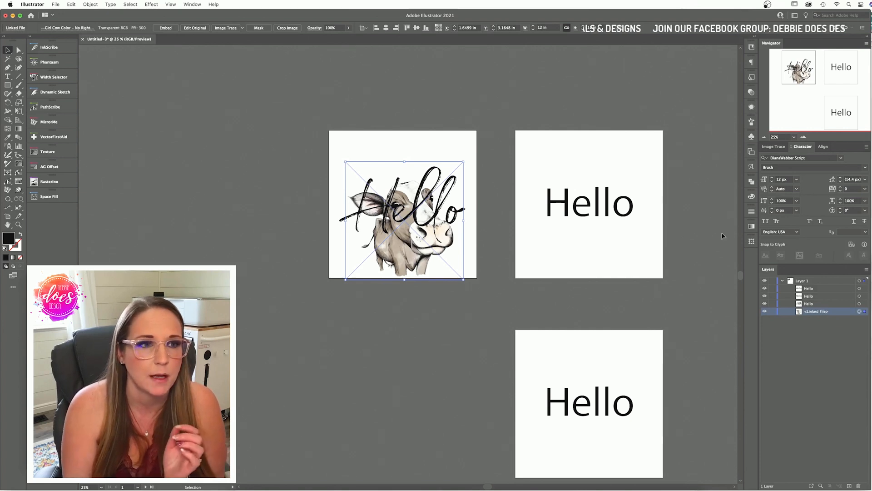
# Step: Crop the first artboard's top, right and left edges to about 12.89 × 11.42 in
pyautogui.click(8, 216)
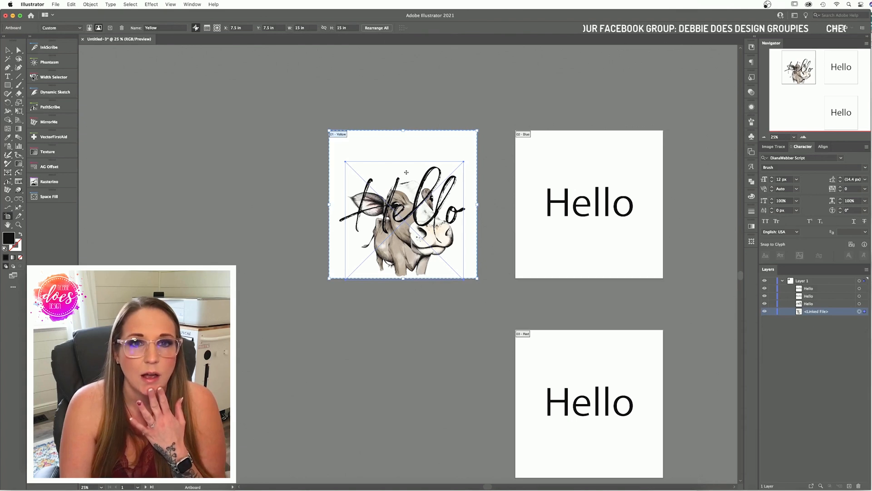
pyautogui.moveTo(404, 131); pyautogui.dragTo(403, 104)
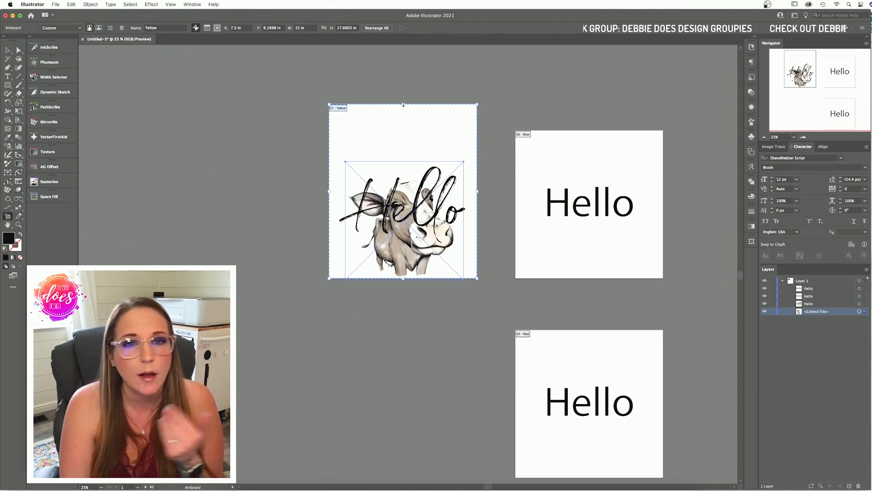
pyautogui.moveTo(403, 105); pyautogui.dragTo(403, 166)
pyautogui.moveTo(477, 222); pyautogui.dragTo(467, 223)
pyautogui.moveTo(331, 223); pyautogui.dragTo(340, 228)
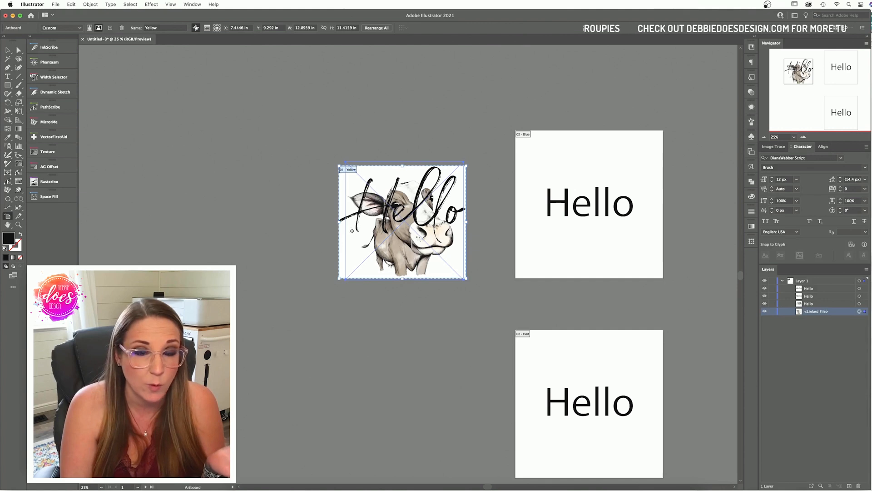
pyautogui.press('v')
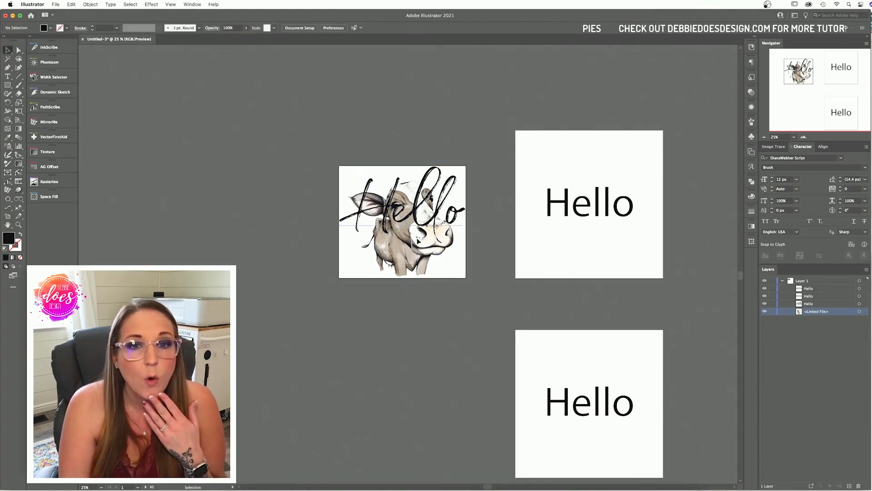
# Step: Move the script Hello below the artboard and place the cow image onto the small artboard
pyautogui.moveTo(407, 280); pyautogui.dragTo(204, 187)
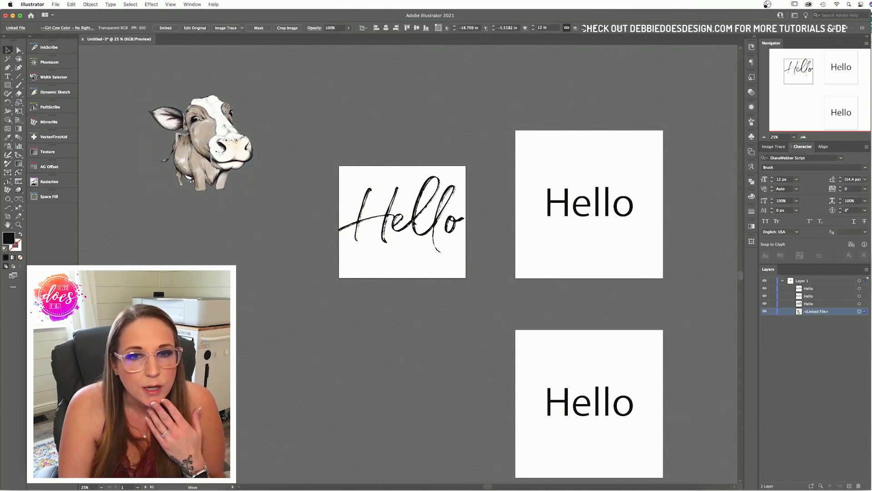
pyautogui.click(416, 227)
pyautogui.moveTo(417, 228); pyautogui.dragTo(379, 349)
pyautogui.moveTo(219, 137); pyautogui.dragTo(417, 217)
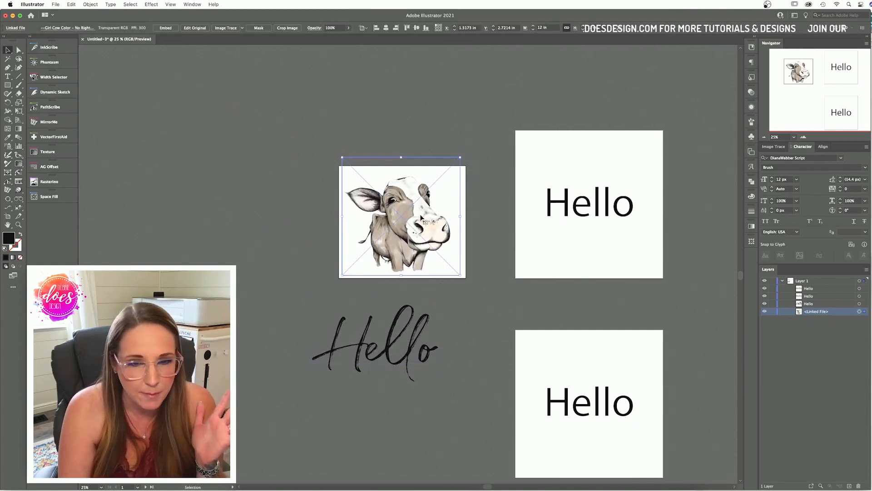
pyautogui.press('a')
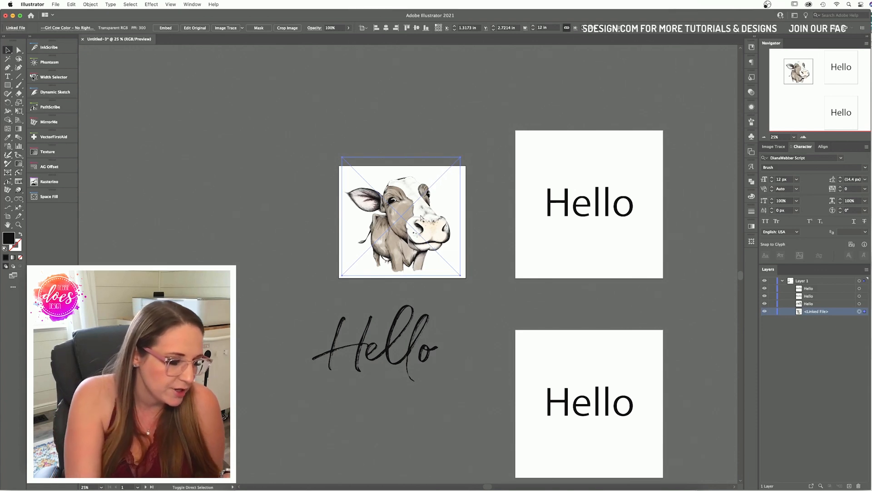
pyautogui.press('v')
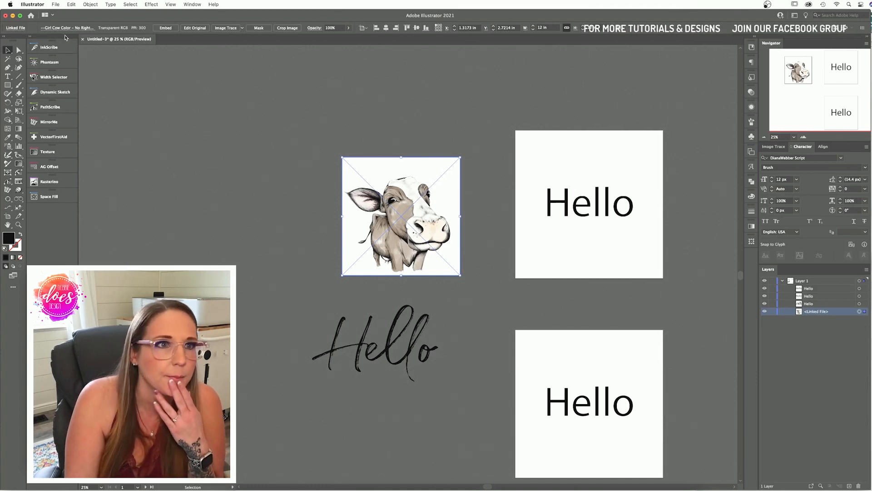
# Step: Browse the Object > Artboards menu for a fit-to-art option, then dismiss it
pyautogui.click(90, 4)
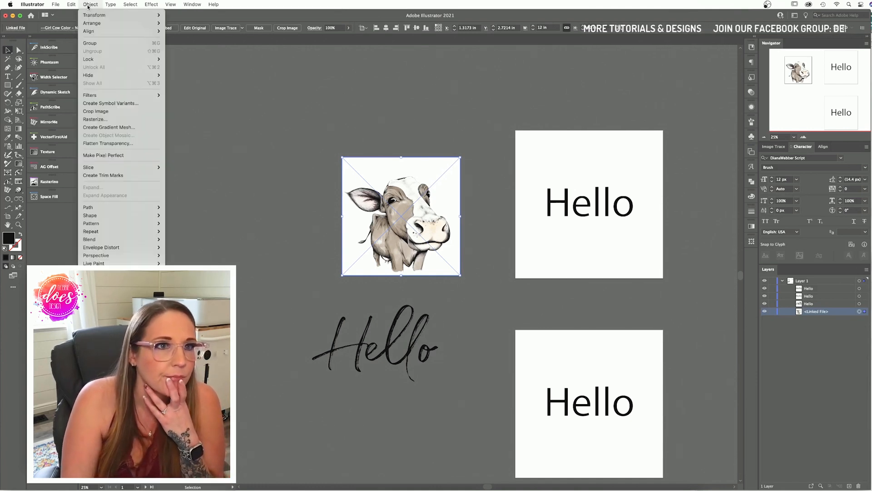
pyautogui.moveTo(115, 236)
pyautogui.moveTo(116, 322)
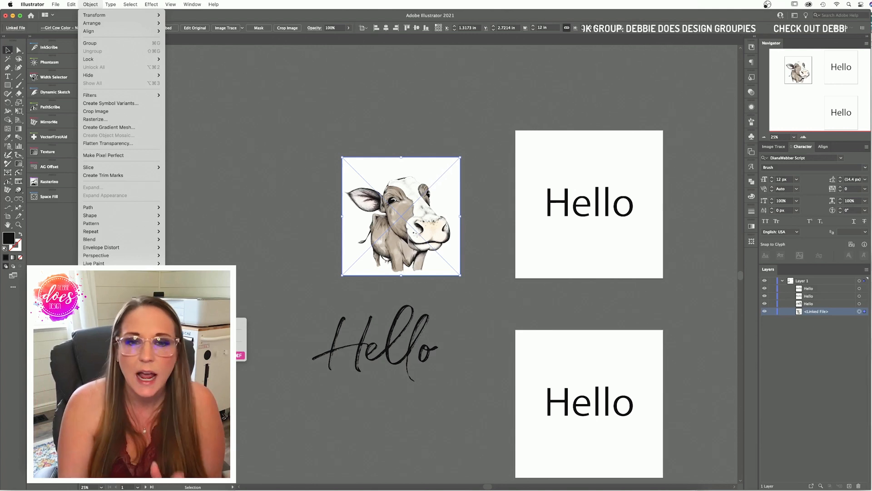
pyautogui.click(381, 359)
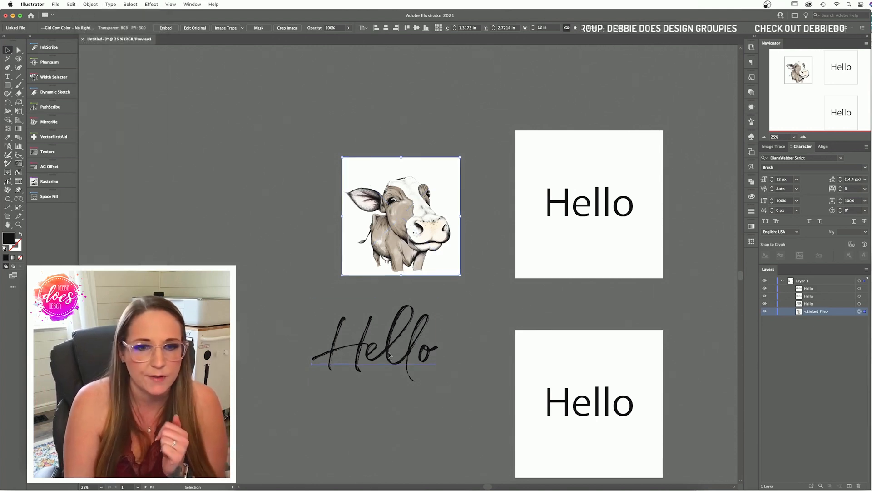
# Step: Fit the first artboard tightly around the selected script Hello
pyautogui.click(389, 355)
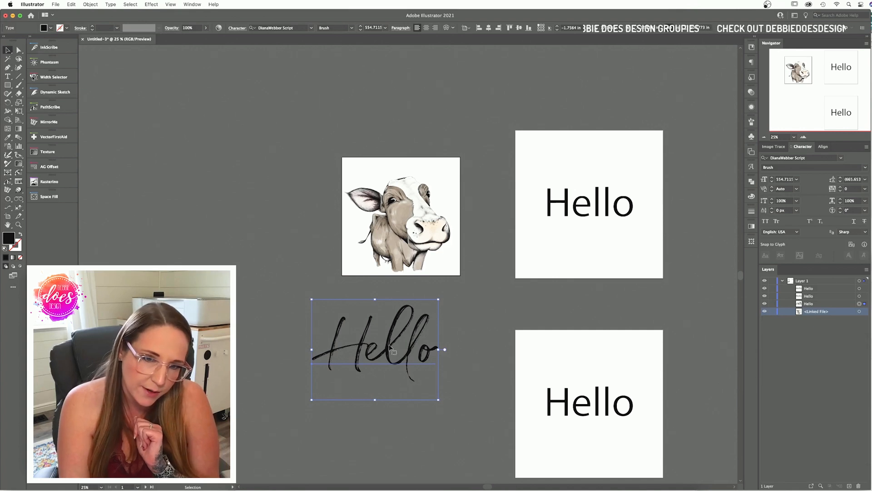
pyautogui.press('F2')
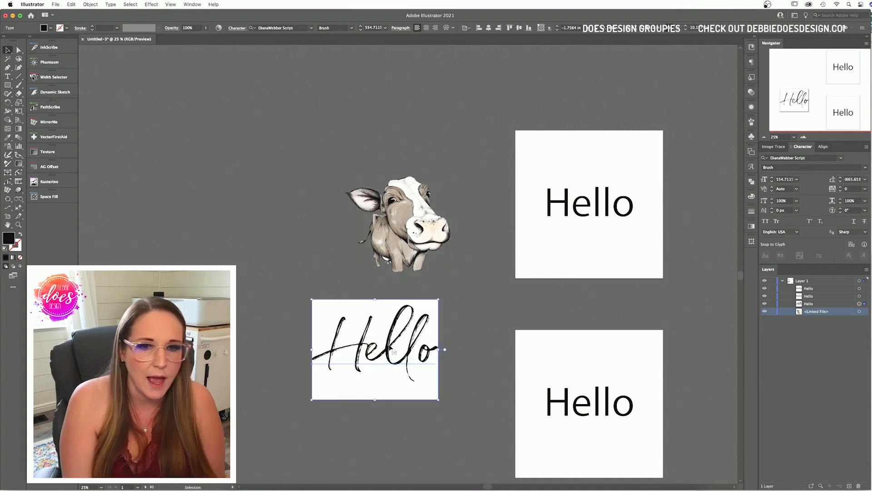
pyautogui.click(468, 367)
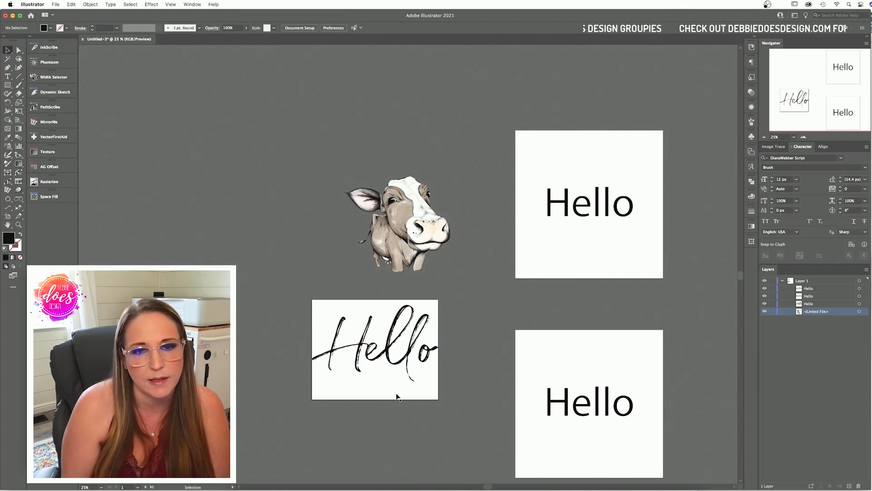
# Step: Convert the script Hello text to outlines with Create Outlines
pyautogui.click(411, 359)
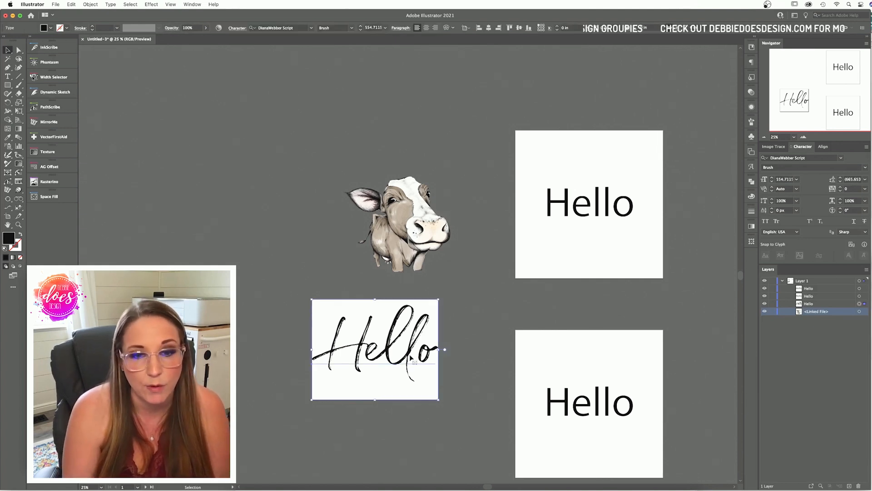
pyautogui.rightClick(410, 354)
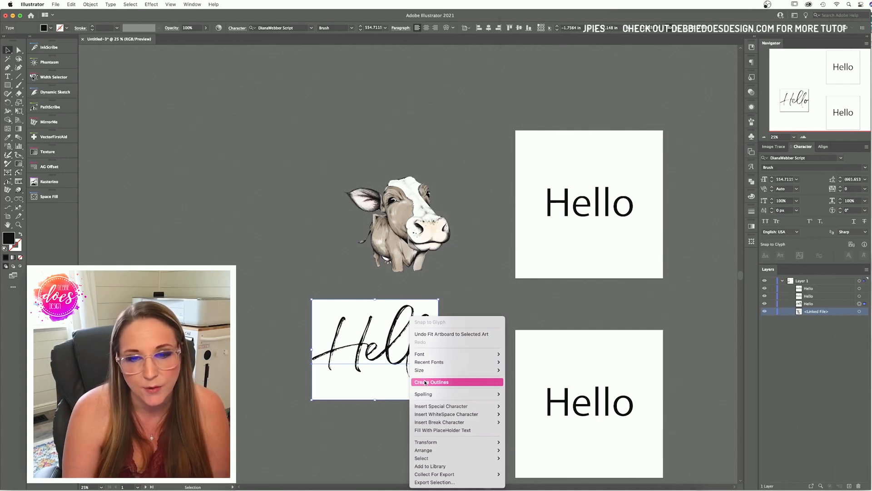
pyautogui.click(425, 382)
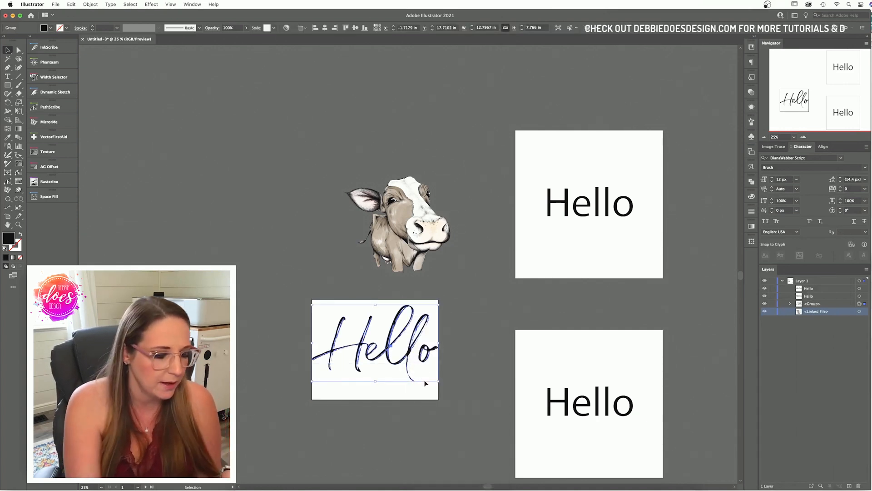
pyautogui.click(452, 377)
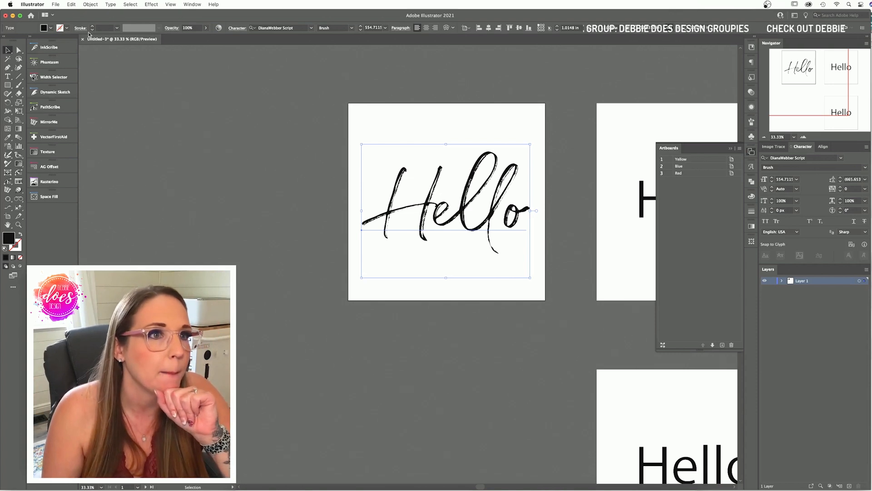
# Step: Close the Artboards panel and zoom out so all three Hello artboards show together
pyautogui.click(328, 139)
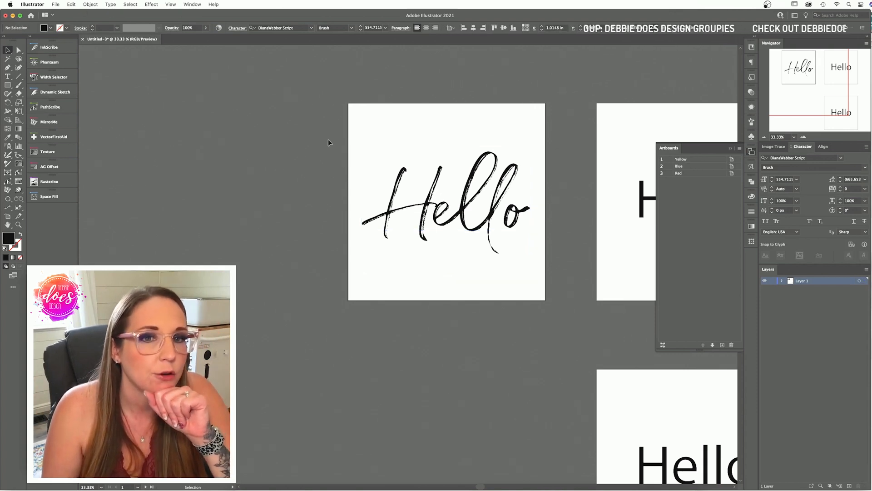
pyautogui.click(730, 149)
pyautogui.click(764, 136)
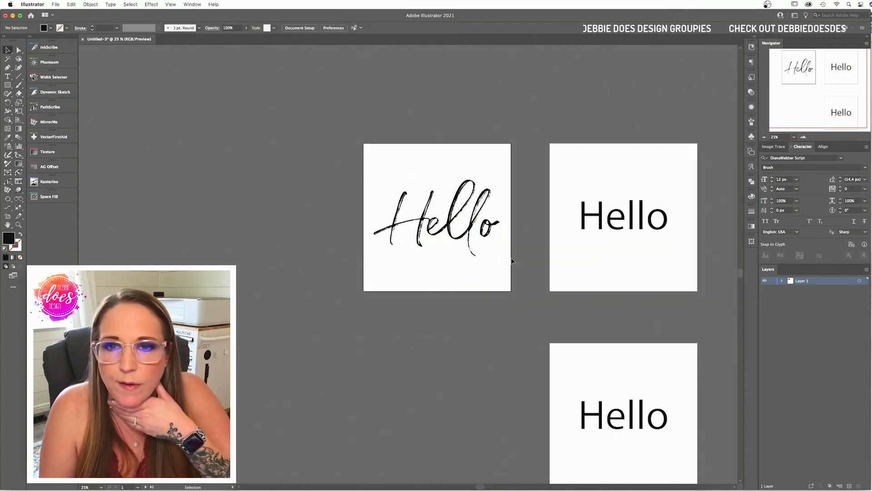
pyautogui.hscroll(5, 510, 260)
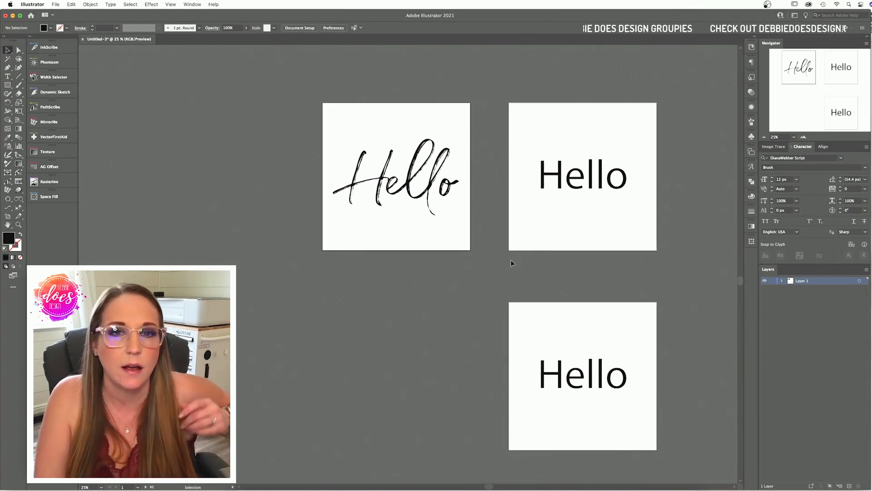
pyautogui.scroll(-2, 510, 259)
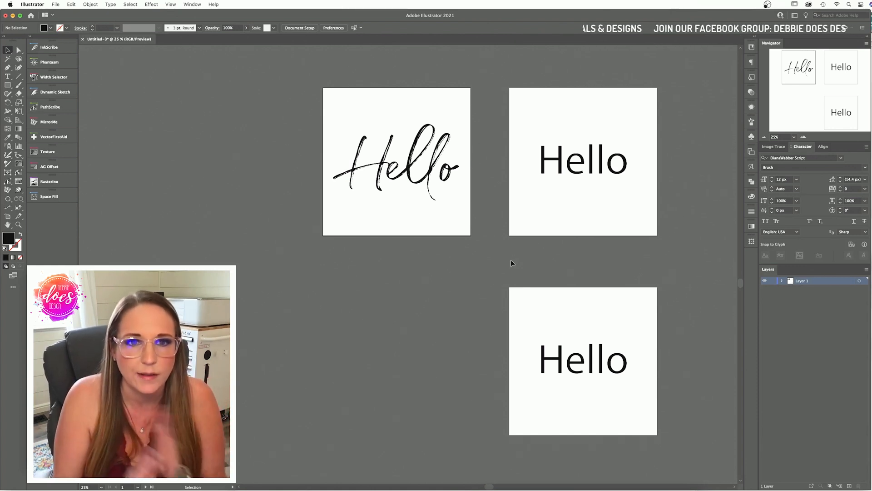
pyautogui.scroll(2, 468, 200)
pyautogui.hscroll(-1, 468, 201)
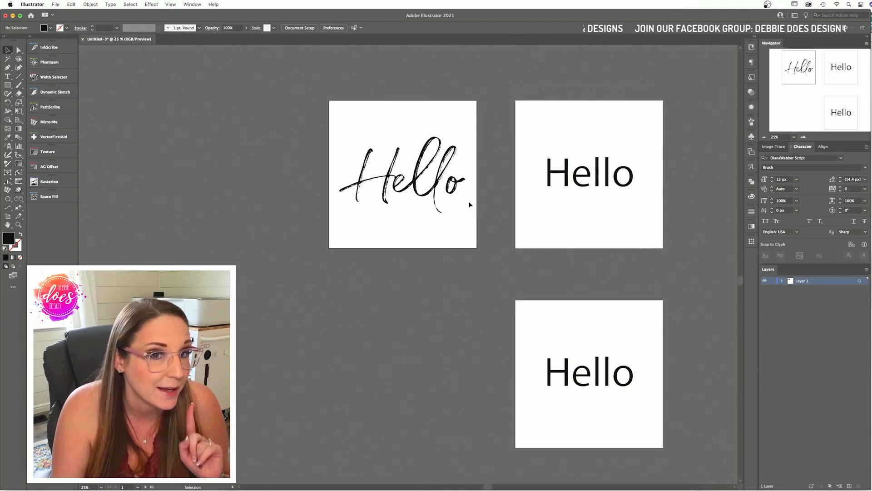
pyautogui.click(70, 4)
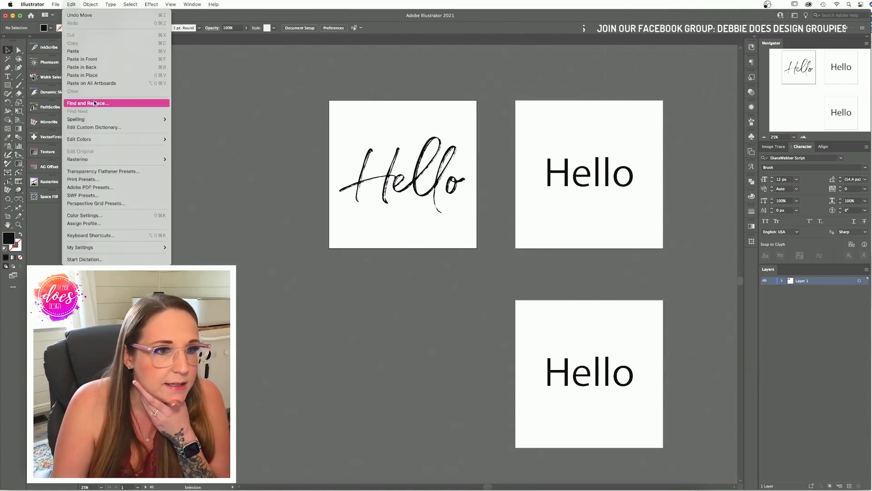
pyautogui.click(99, 223)
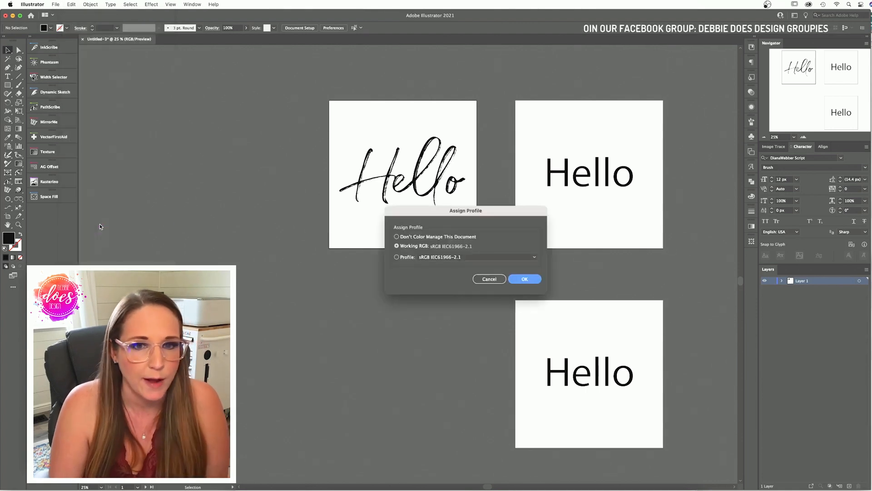
pyautogui.click(397, 257)
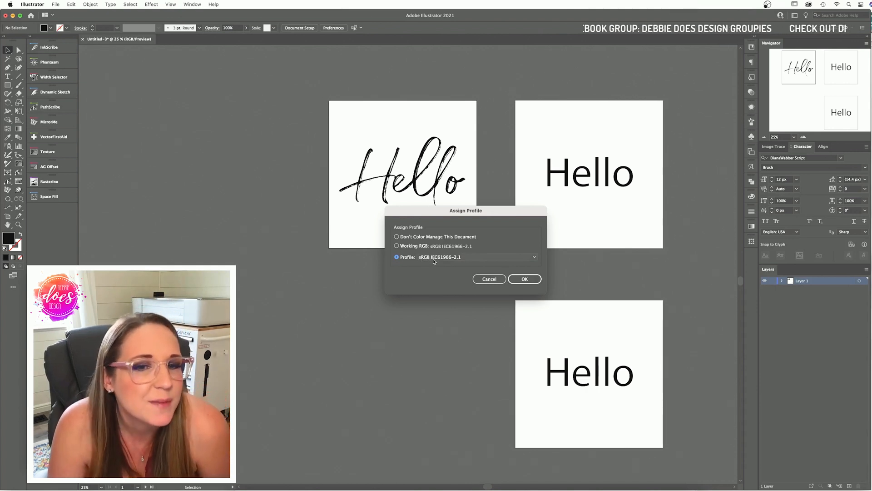
pyautogui.click(459, 258)
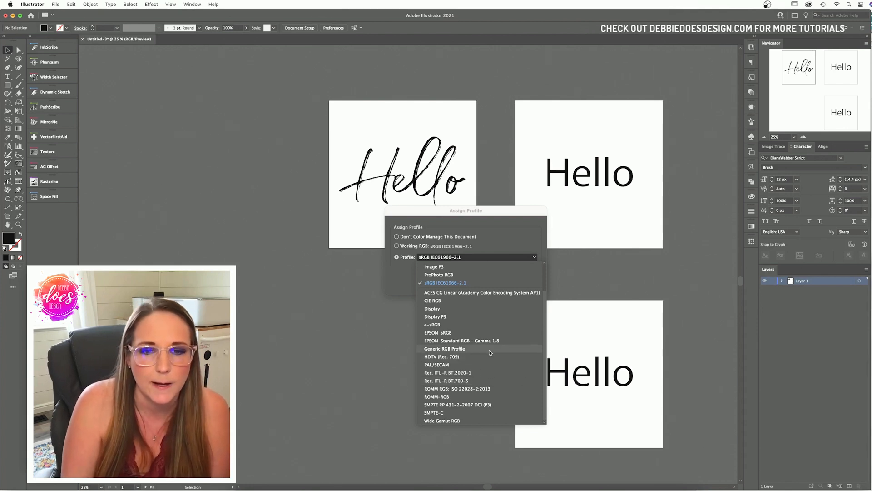
pyautogui.click(405, 273)
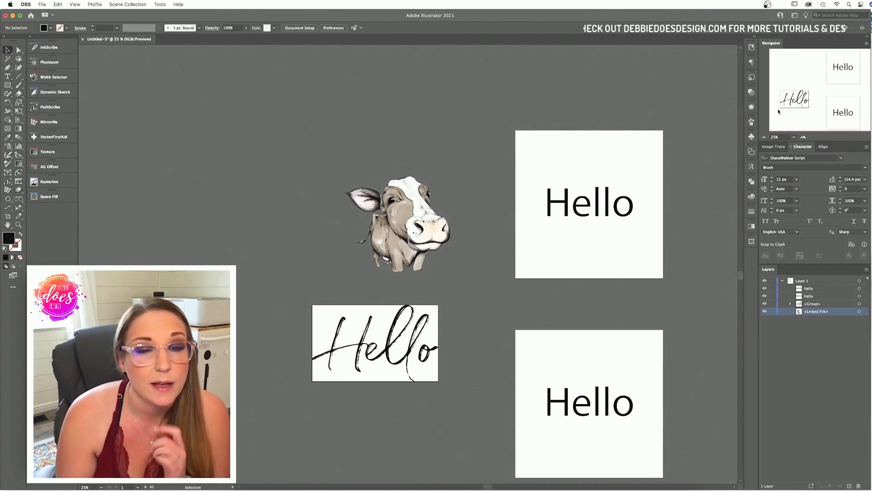
pyautogui.click(43, 5)
pyautogui.click(340, 108)
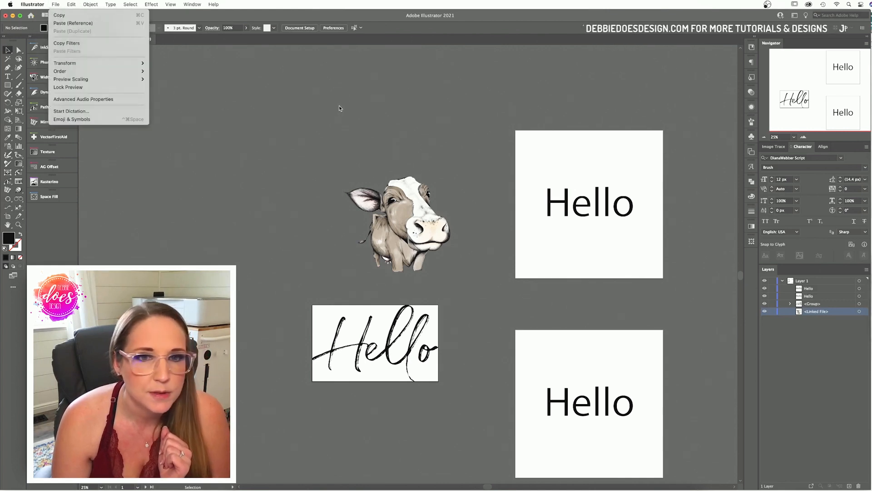
pyautogui.click(56, 5)
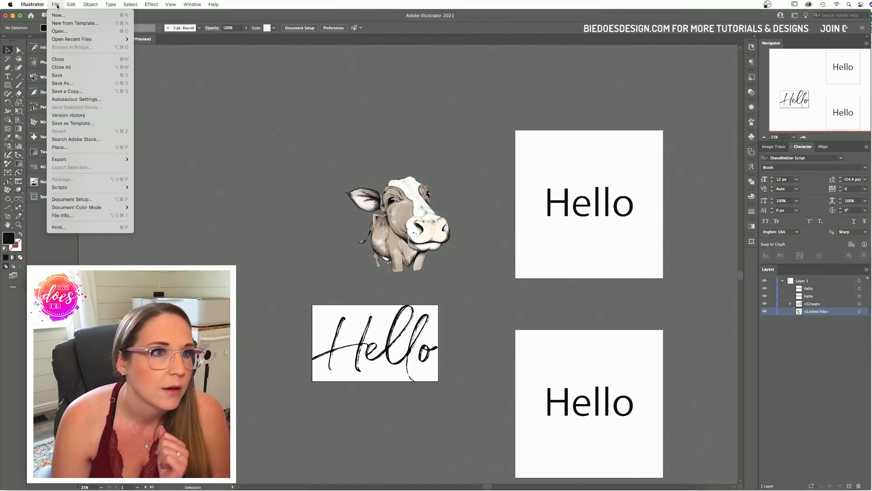
pyautogui.click(89, 124)
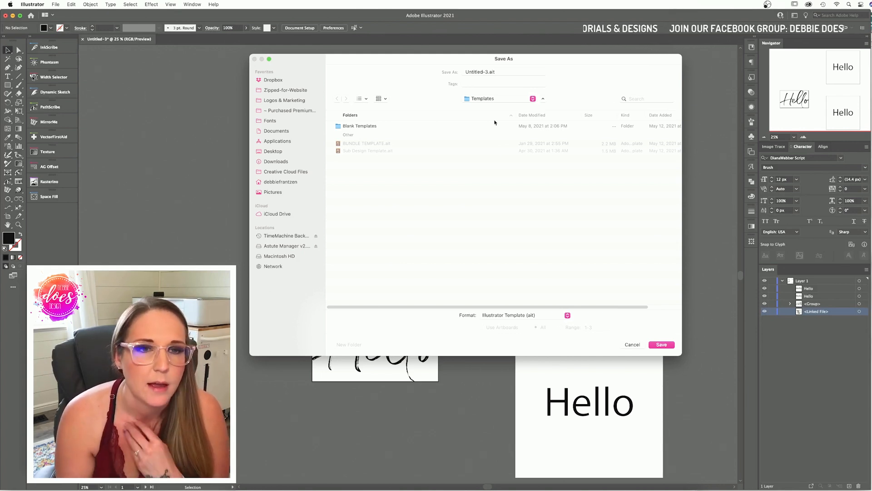
pyautogui.click(273, 151)
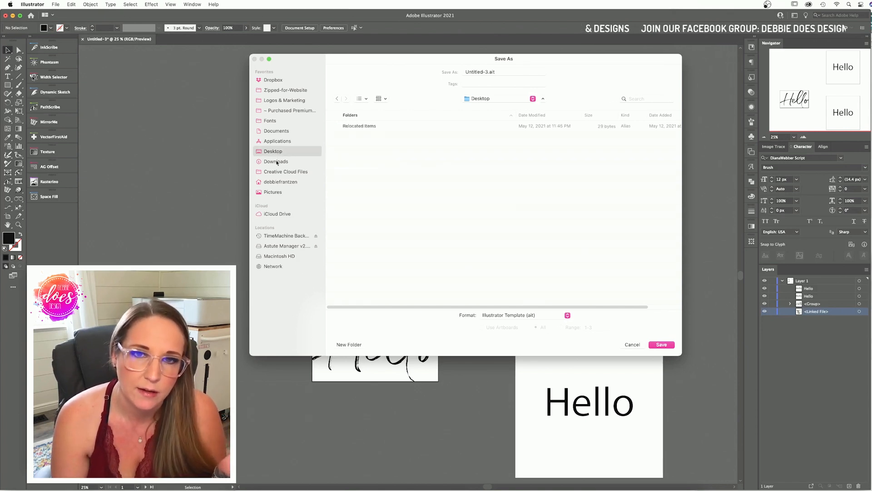
pyautogui.click(488, 72)
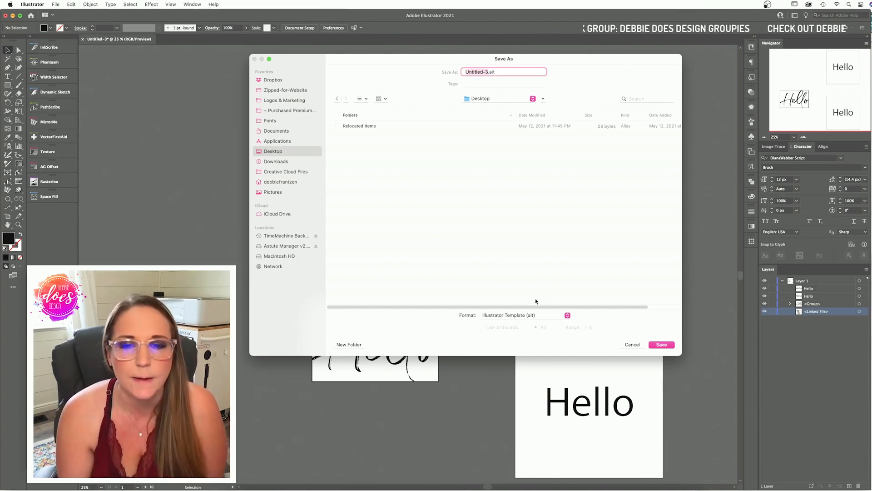
pyautogui.click(633, 345)
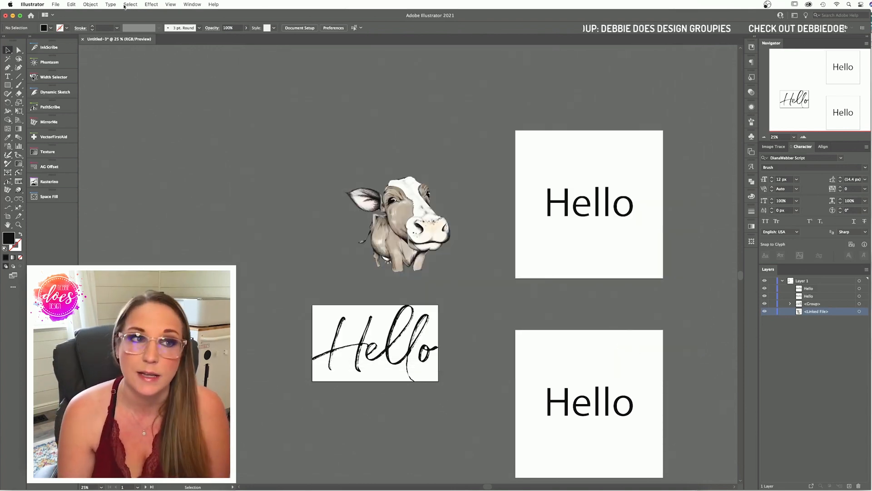
# Step: Create Untitled-4 from a saved template file via File > New from Template
pyautogui.click(56, 4)
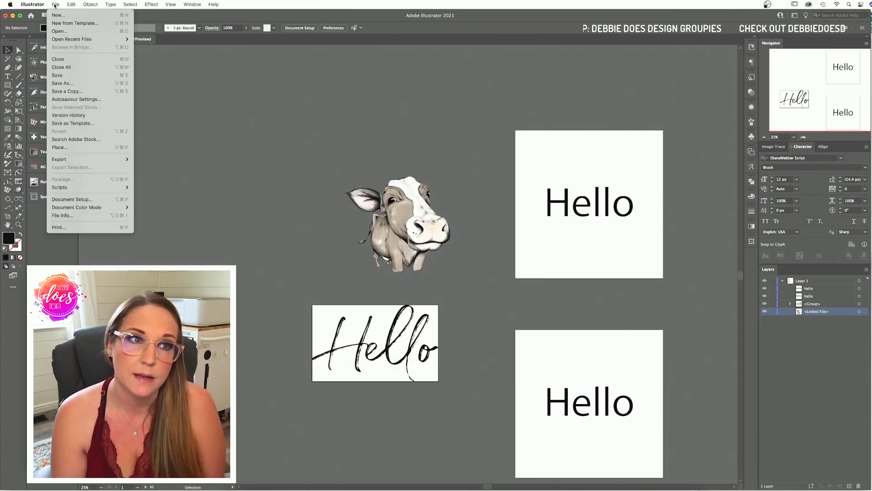
pyautogui.click(72, 22)
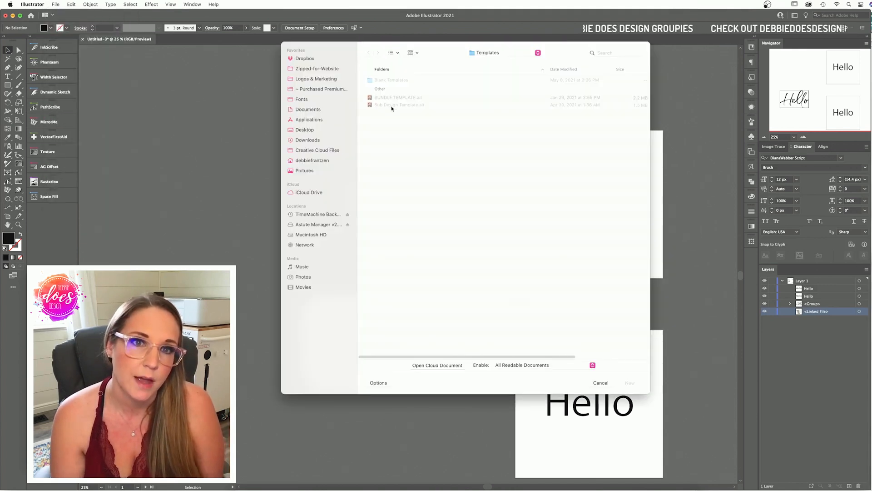
pyautogui.doubleClick(391, 105)
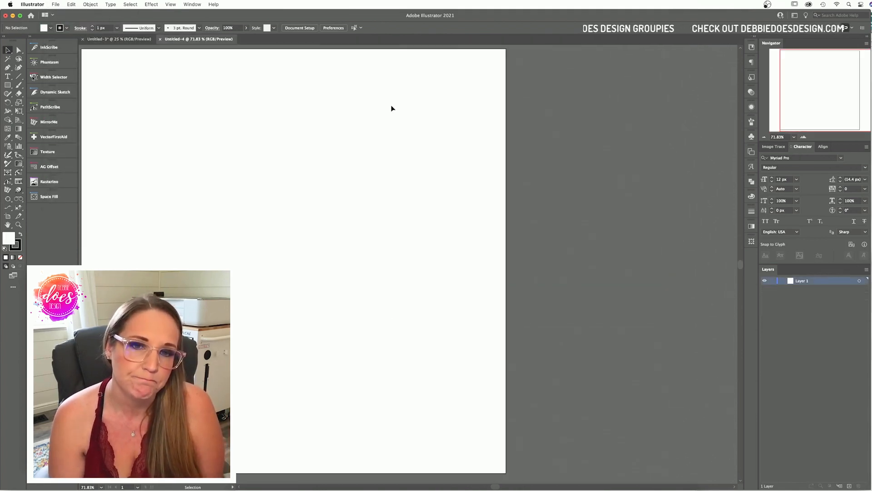